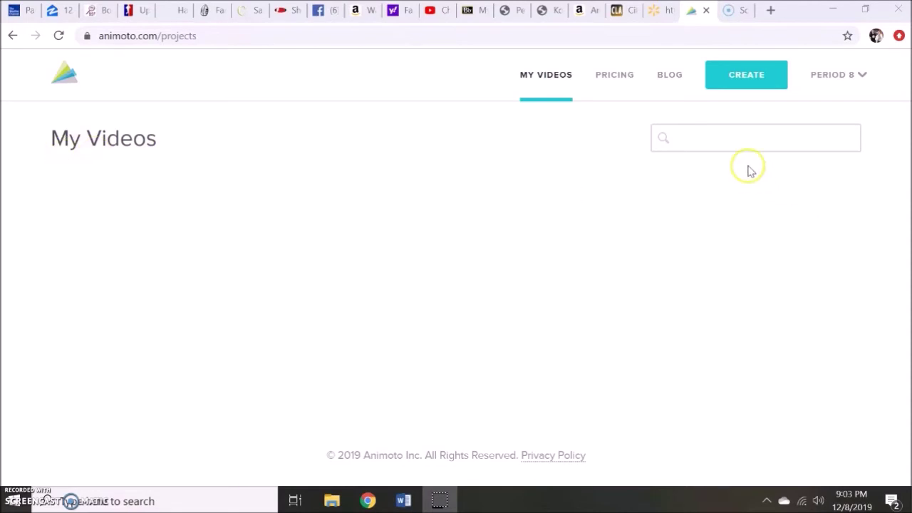
Use CREATE on the empty My Videos page to begin a new video.
{"action": "left_click", "coordinate": [746, 79]}
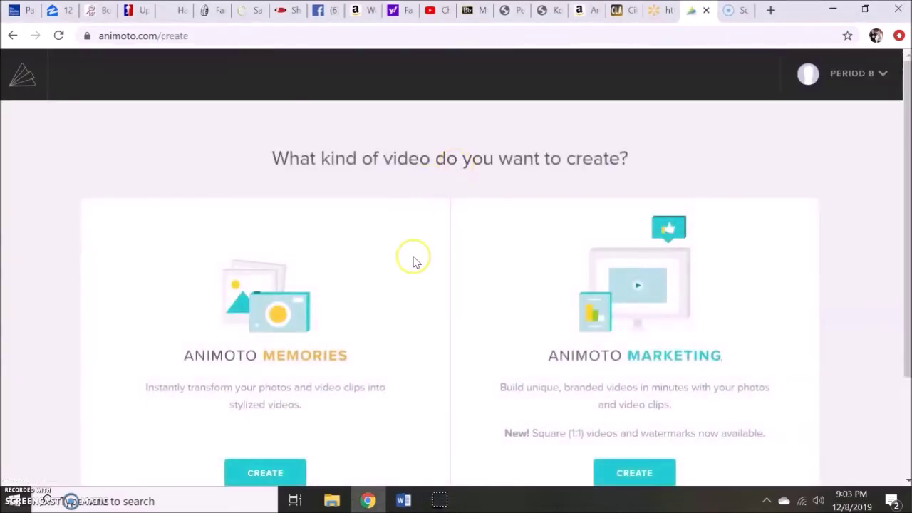
Choose a Memories video and show the ALL video styles category.
{"action": "scroll", "coordinate": [412, 262], "scroll_direction": "down", "scroll_amount": 2}
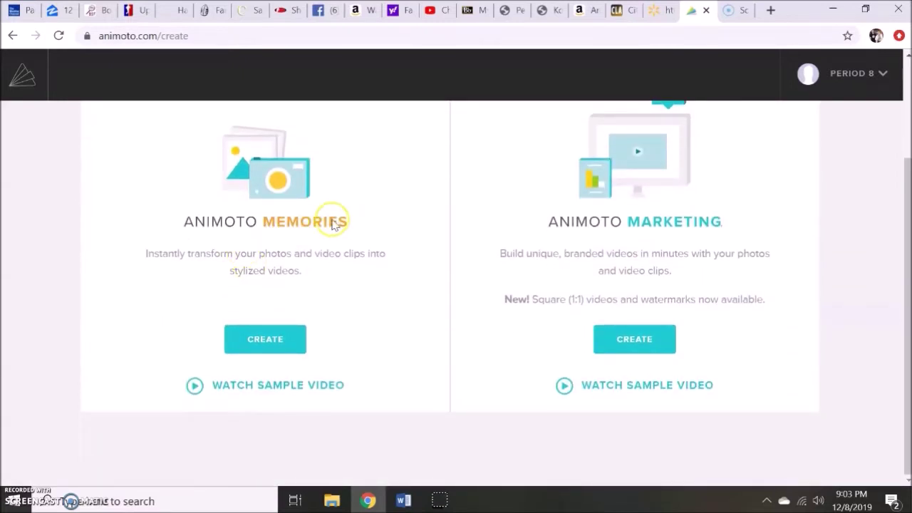
{"action": "left_click", "coordinate": [280, 342]}
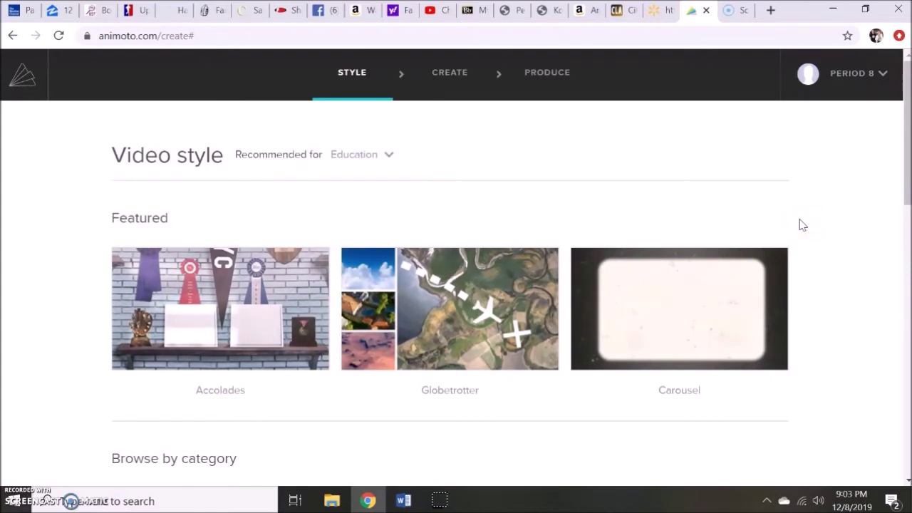
{"action": "scroll", "coordinate": [819, 218], "scroll_direction": "down", "scroll_amount": 3}
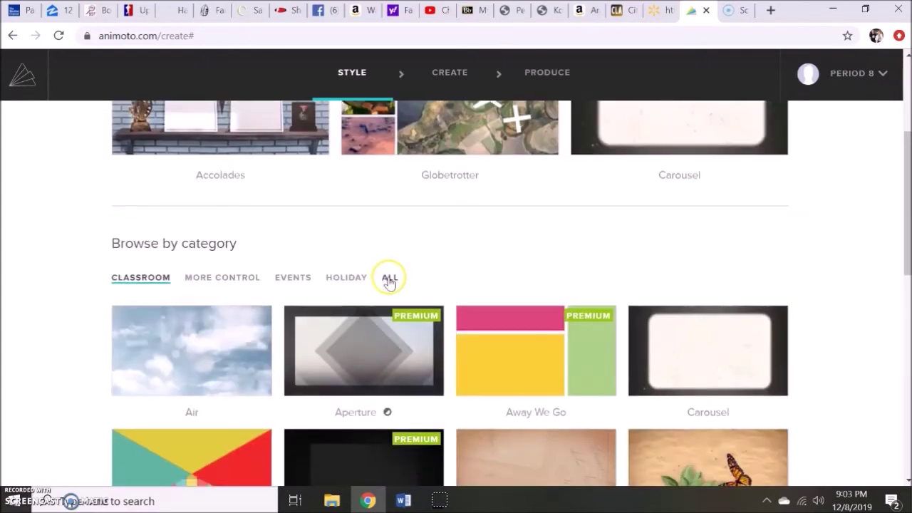
{"action": "left_click", "coordinate": [389, 279]}
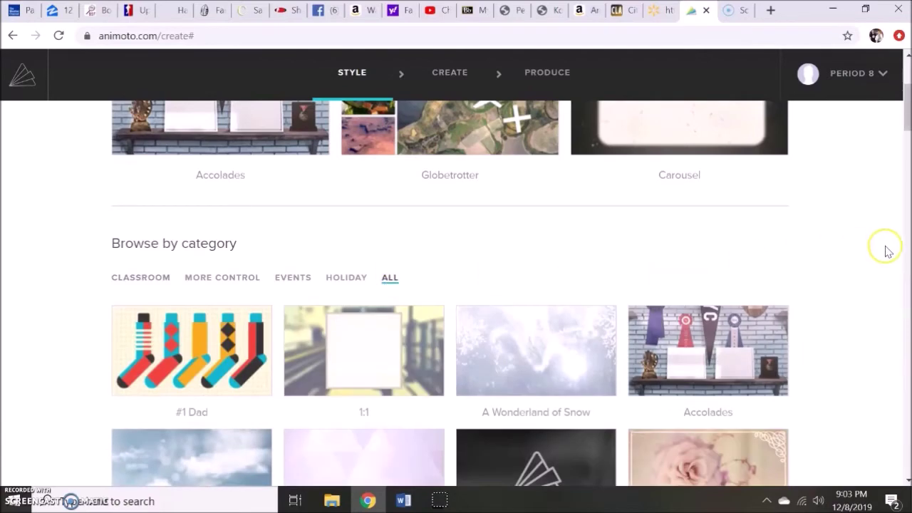
Browse the style gallery and preview the Earth style.
{"action": "scroll", "coordinate": [877, 256], "scroll_direction": "down", "scroll_amount": 6}
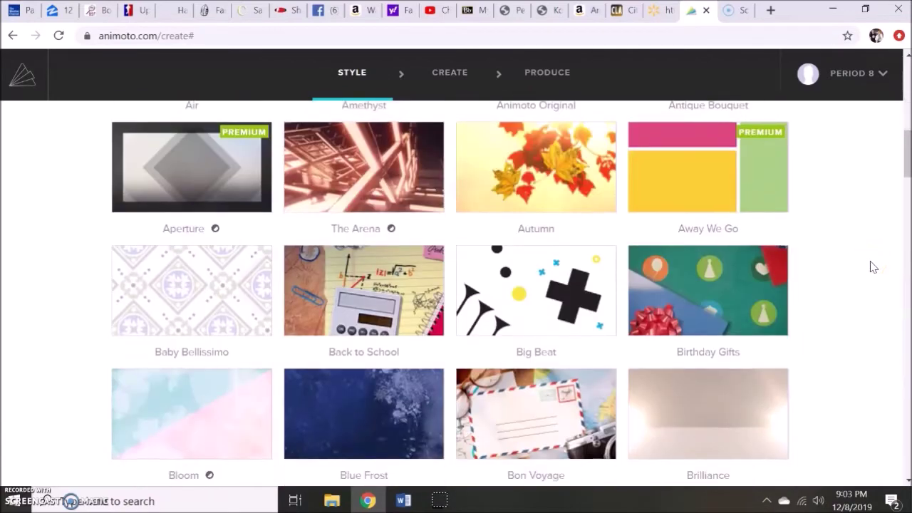
{"action": "scroll", "coordinate": [873, 267], "scroll_direction": "down", "scroll_amount": 10}
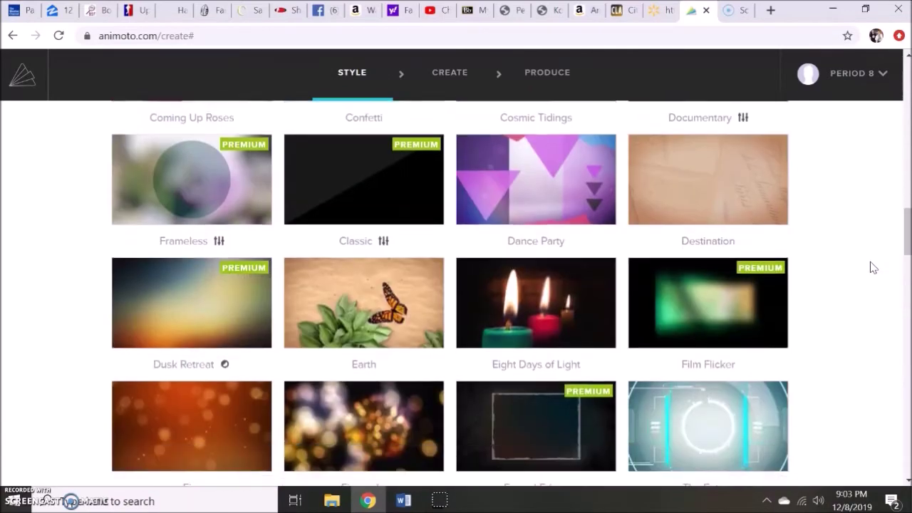
{"action": "scroll", "coordinate": [876, 265], "scroll_direction": "down", "scroll_amount": 3}
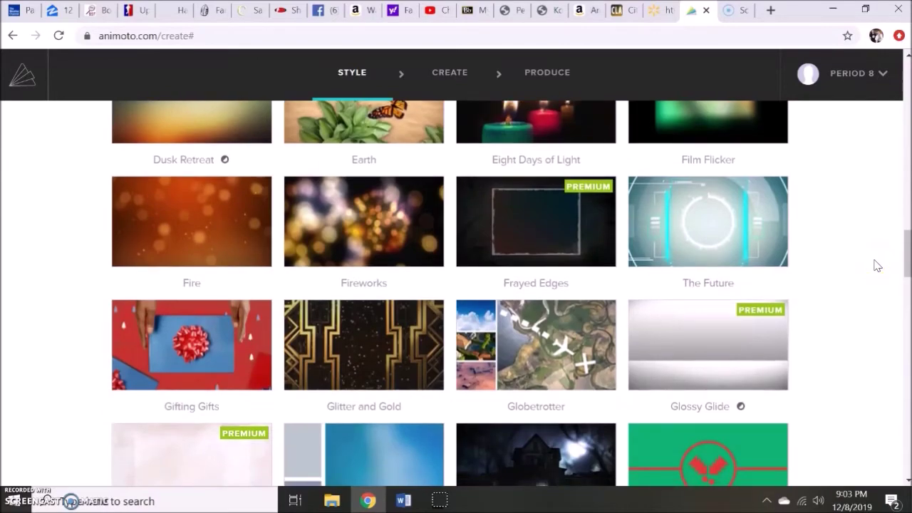
{"action": "scroll", "coordinate": [876, 266], "scroll_direction": "up", "scroll_amount": 5}
{"action": "scroll", "coordinate": [876, 266], "scroll_direction": "down", "scroll_amount": 6}
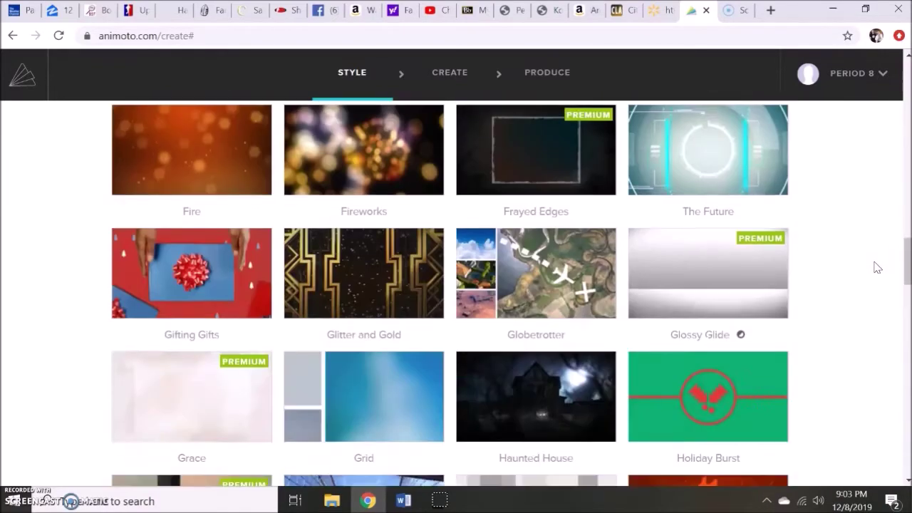
{"action": "scroll", "coordinate": [877, 267], "scroll_direction": "up", "scroll_amount": 4}
{"action": "left_click", "coordinate": [412, 320]}
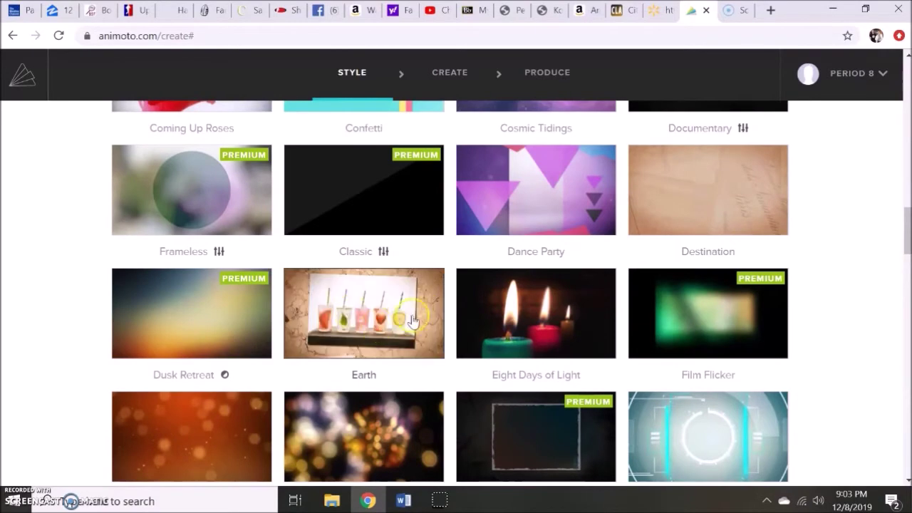
Open the Fire style's description and sample video.
{"action": "mouse_move", "coordinate": [612, 212]}
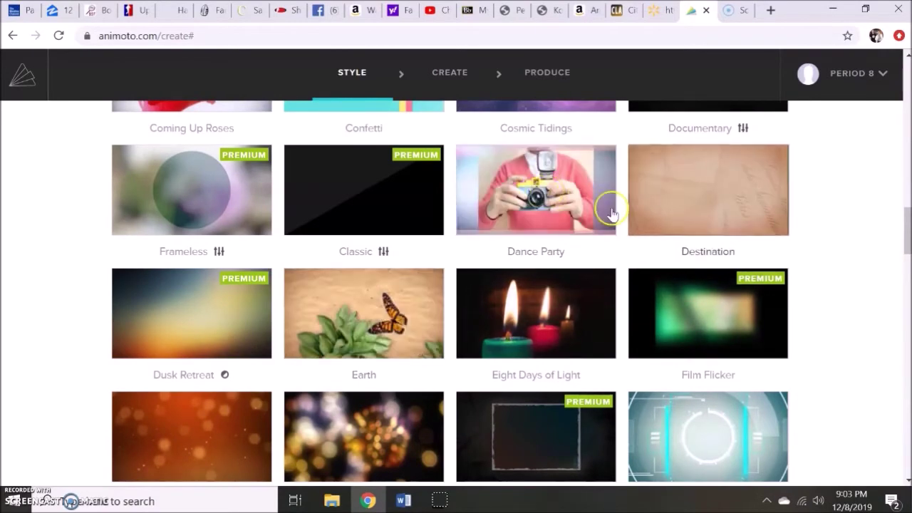
{"action": "scroll", "coordinate": [891, 295], "scroll_direction": "down", "scroll_amount": 5}
{"action": "mouse_move", "coordinate": [540, 338]}
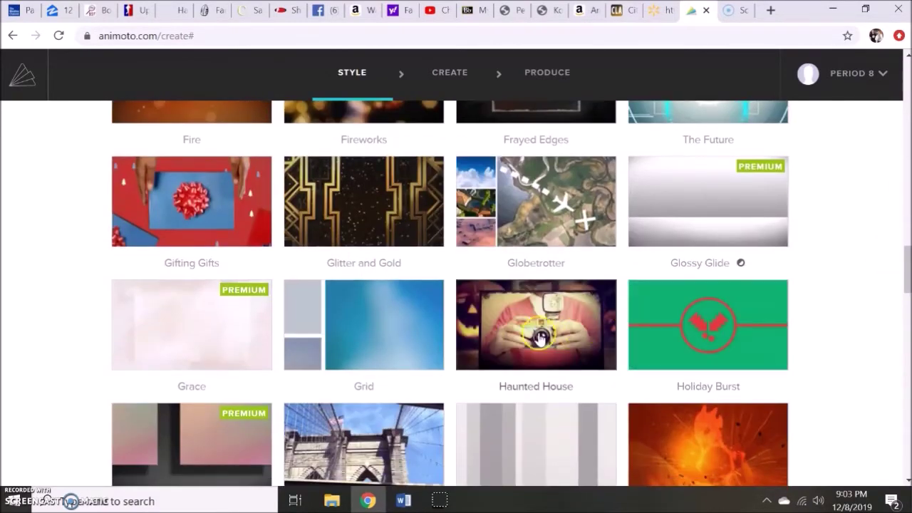
{"action": "scroll", "coordinate": [845, 261], "scroll_direction": "up", "scroll_amount": 1}
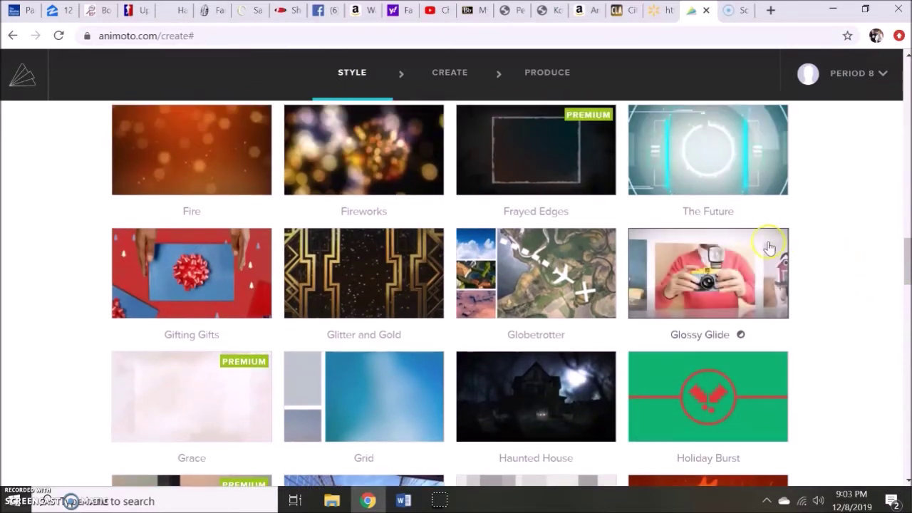
{"action": "mouse_move", "coordinate": [565, 143]}
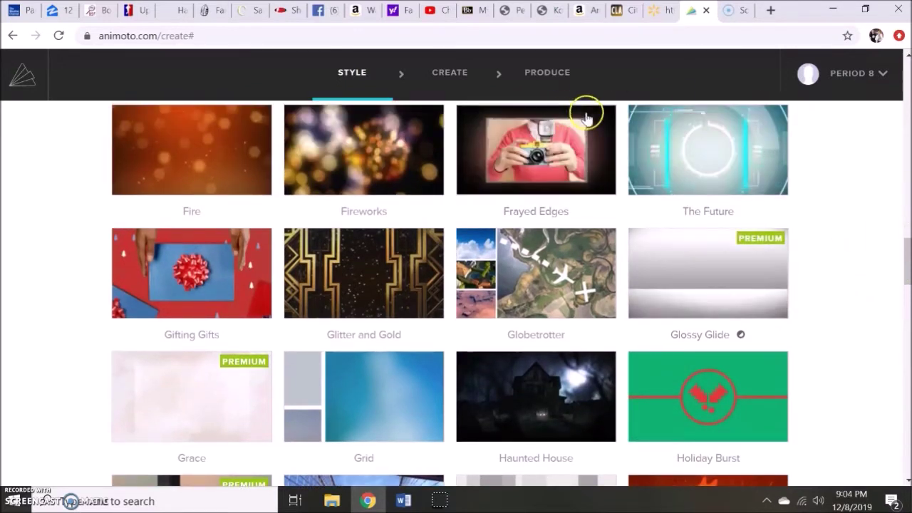
{"action": "scroll", "coordinate": [838, 247], "scroll_direction": "up", "scroll_amount": 1}
{"action": "scroll", "coordinate": [837, 248], "scroll_direction": "up", "scroll_amount": 4}
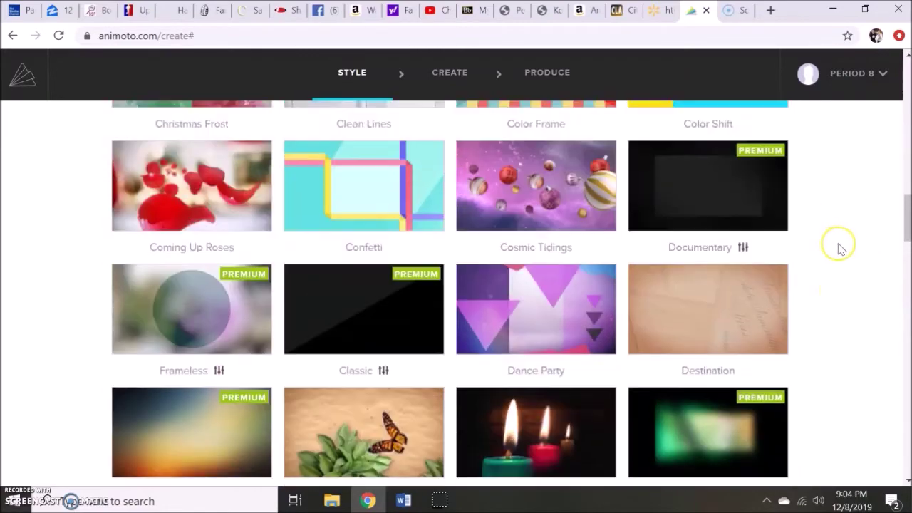
{"action": "scroll", "coordinate": [845, 251], "scroll_direction": "down", "scroll_amount": 2}
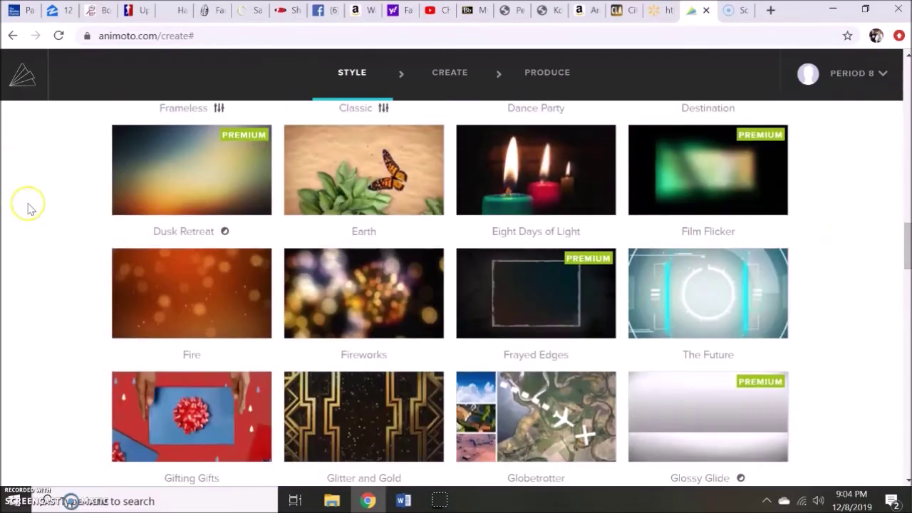
{"action": "mouse_move", "coordinate": [133, 332]}
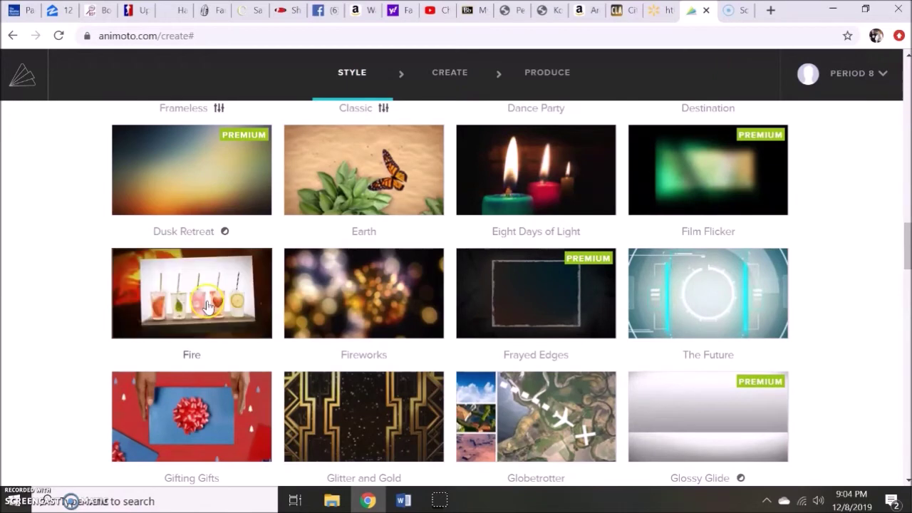
{"action": "left_click", "coordinate": [206, 329]}
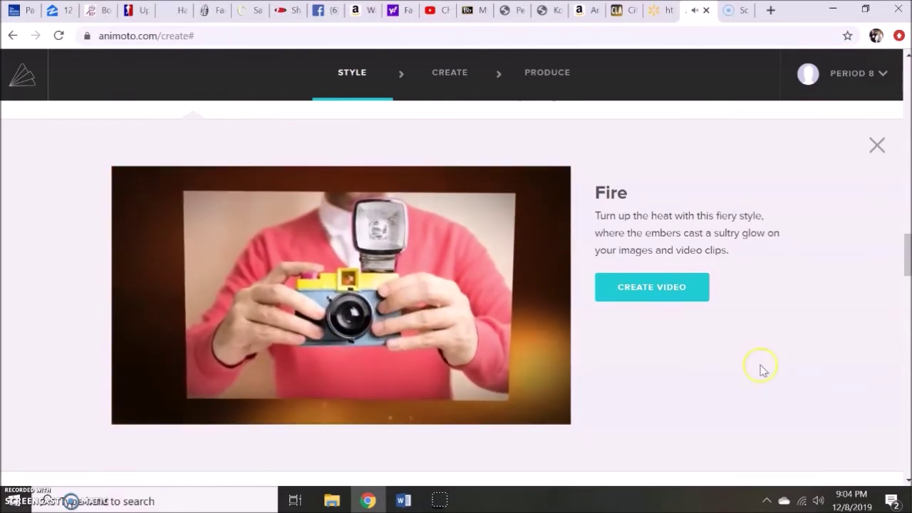
Create the video with the Fire style from its detail panel.
{"action": "left_click", "coordinate": [636, 288]}
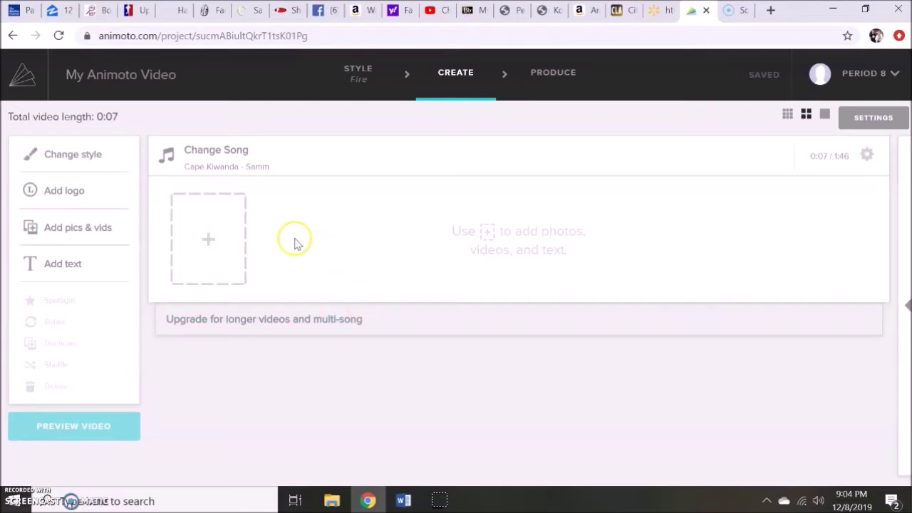
Add the clouds photo from the Travel stock album, making the video 0:10.
{"action": "left_click", "coordinate": [217, 242]}
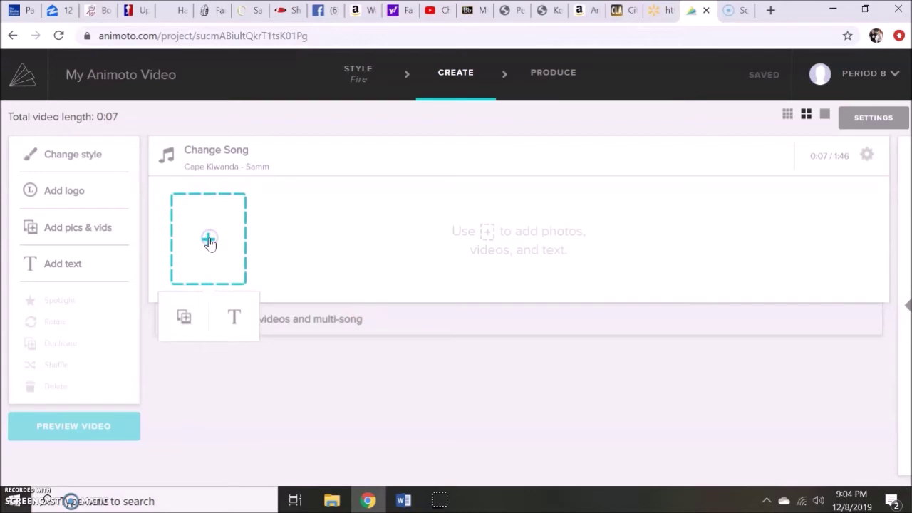
{"action": "left_click", "coordinate": [182, 318]}
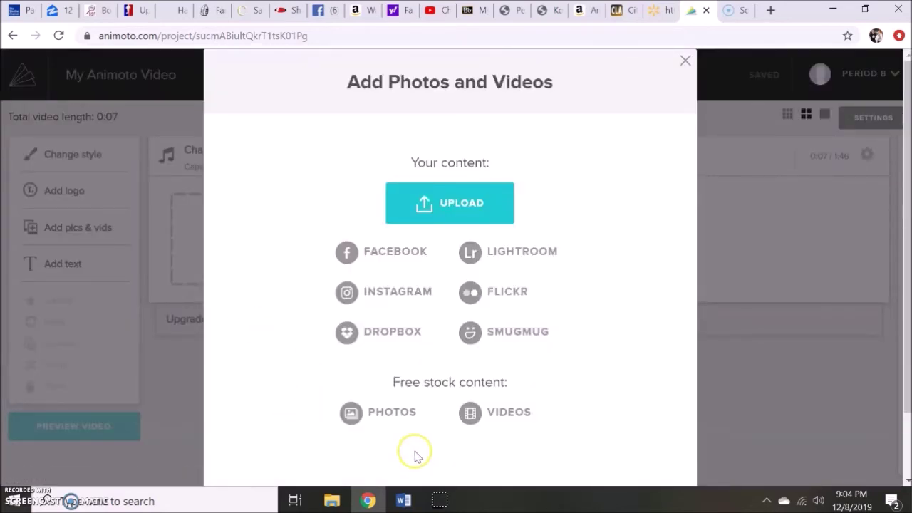
{"action": "left_click", "coordinate": [385, 416]}
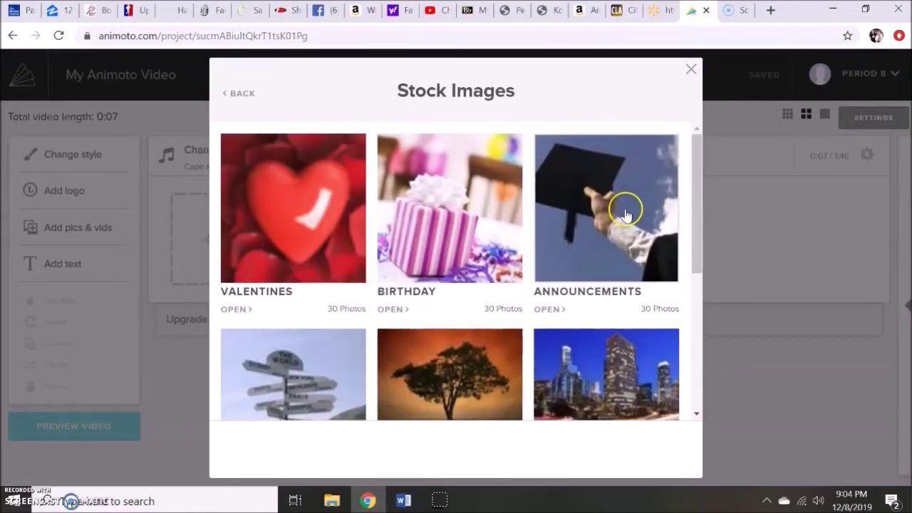
{"action": "scroll", "coordinate": [624, 213], "scroll_direction": "down", "scroll_amount": 1}
{"action": "scroll", "coordinate": [621, 220], "scroll_direction": "down", "scroll_amount": 3}
{"action": "scroll", "coordinate": [610, 254], "scroll_direction": "up", "scroll_amount": 4}
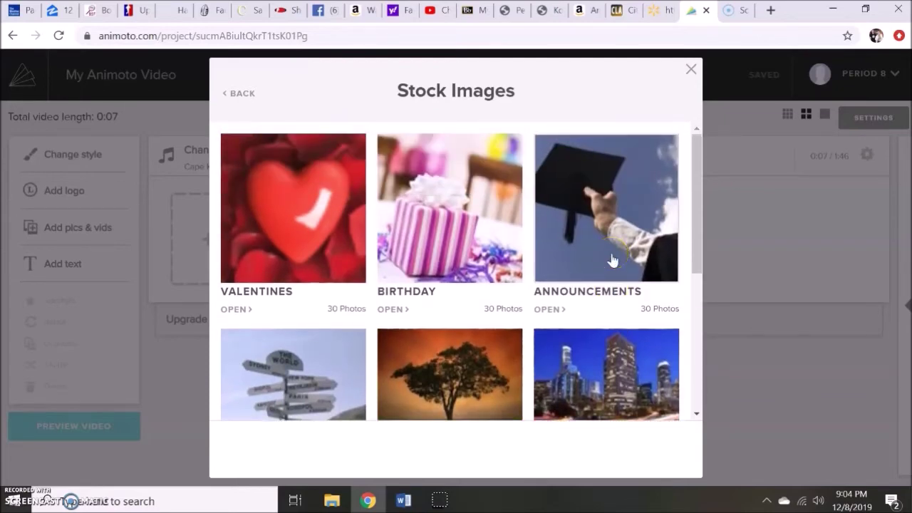
{"action": "scroll", "coordinate": [459, 223], "scroll_direction": "down", "scroll_amount": 1}
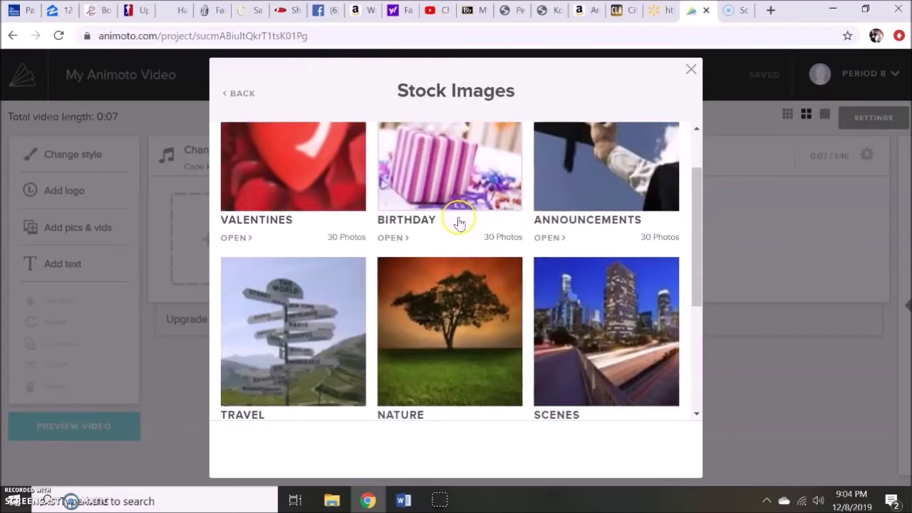
{"action": "scroll", "coordinate": [460, 223], "scroll_direction": "down", "scroll_amount": 1}
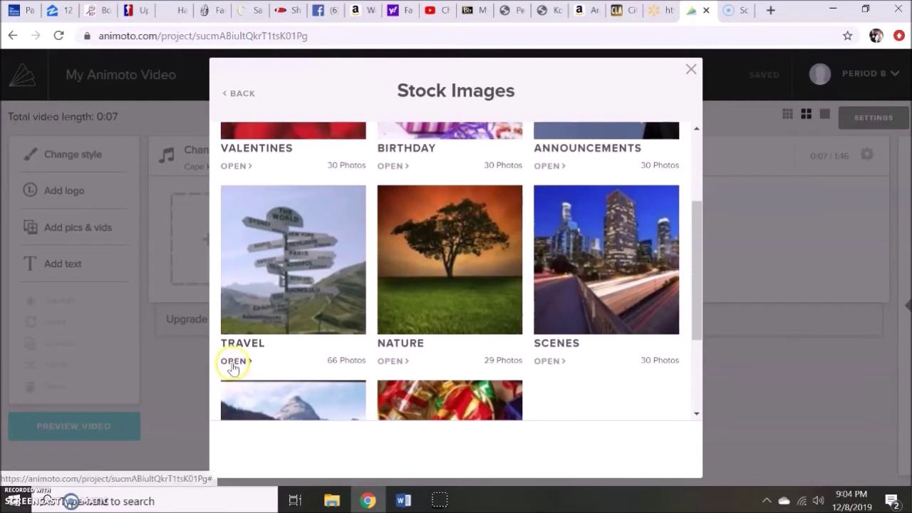
{"action": "left_click", "coordinate": [233, 363]}
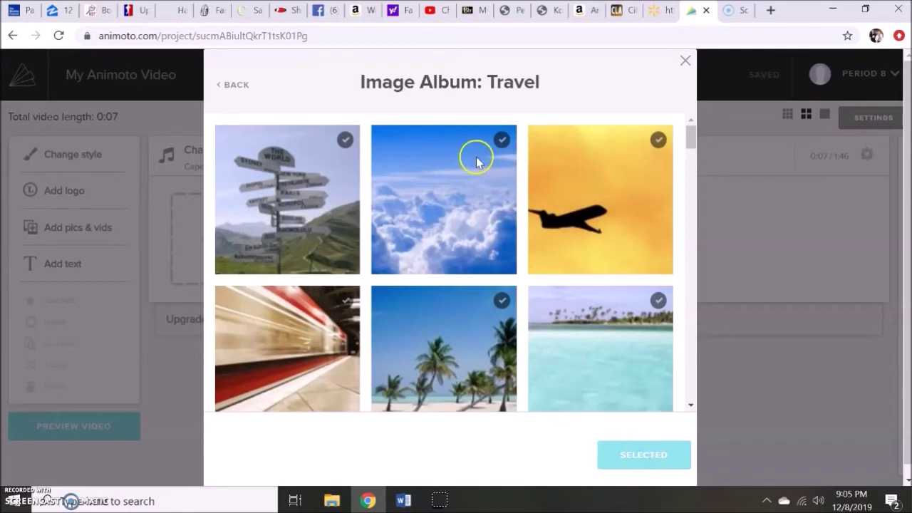
{"action": "left_click", "coordinate": [502, 139]}
{"action": "left_click", "coordinate": [660, 469]}
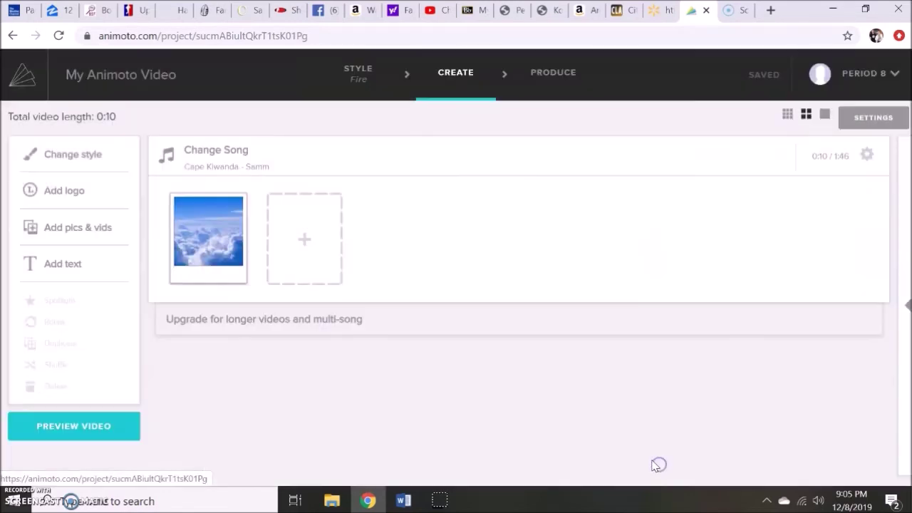
Add the butterfly photo from the Nature stock album to the storyboard.
{"action": "left_click", "coordinate": [303, 239]}
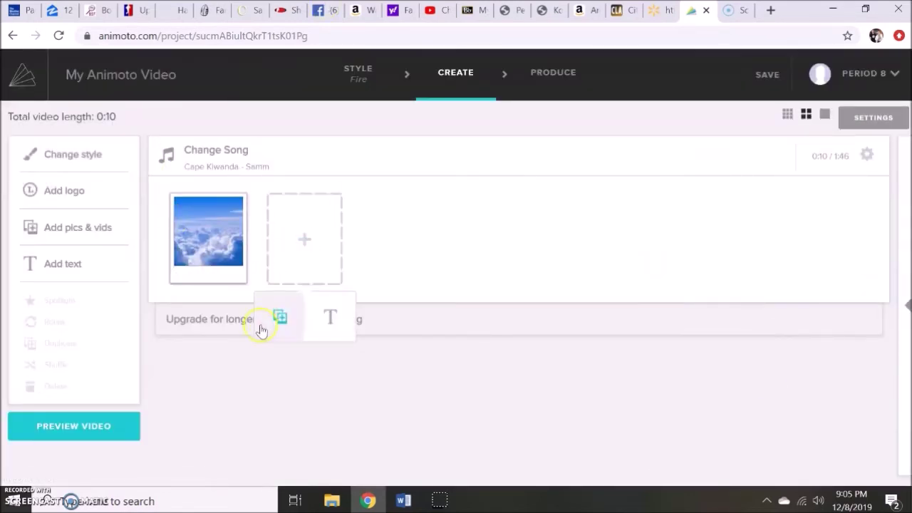
{"action": "left_click", "coordinate": [281, 320]}
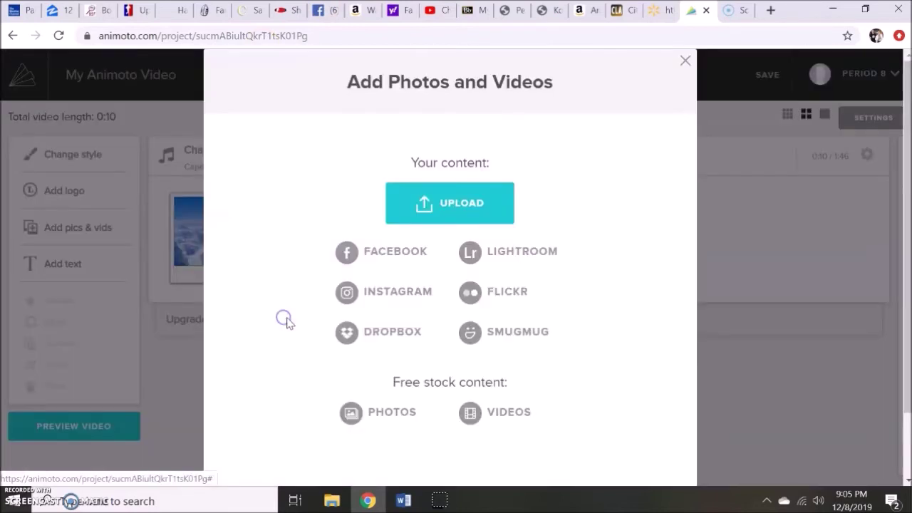
{"action": "left_click", "coordinate": [404, 415]}
{"action": "scroll", "coordinate": [510, 338], "scroll_direction": "down", "scroll_amount": 3}
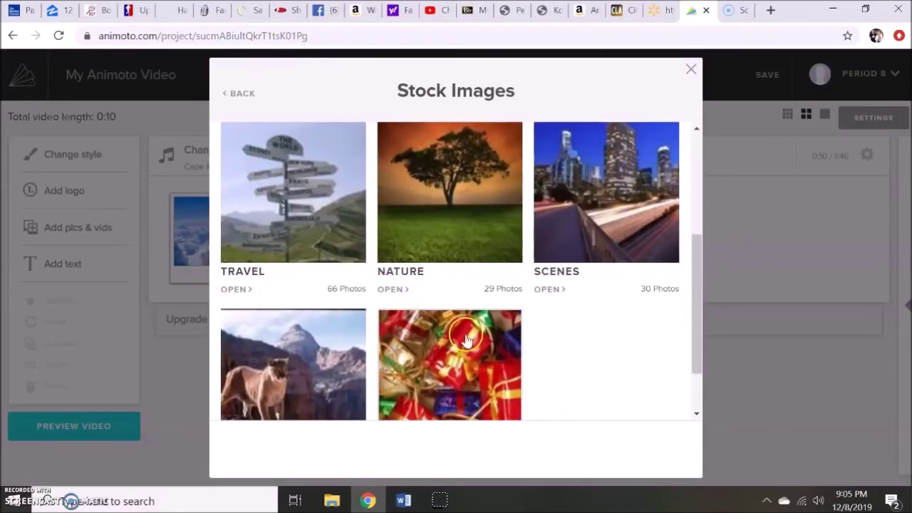
{"action": "left_click", "coordinate": [390, 291]}
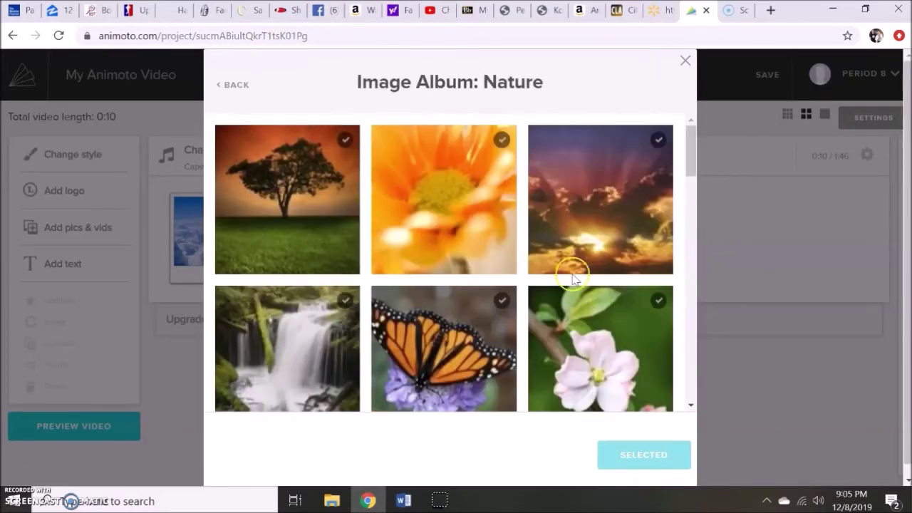
{"action": "left_click", "coordinate": [501, 301]}
{"action": "left_click", "coordinate": [643, 456]}
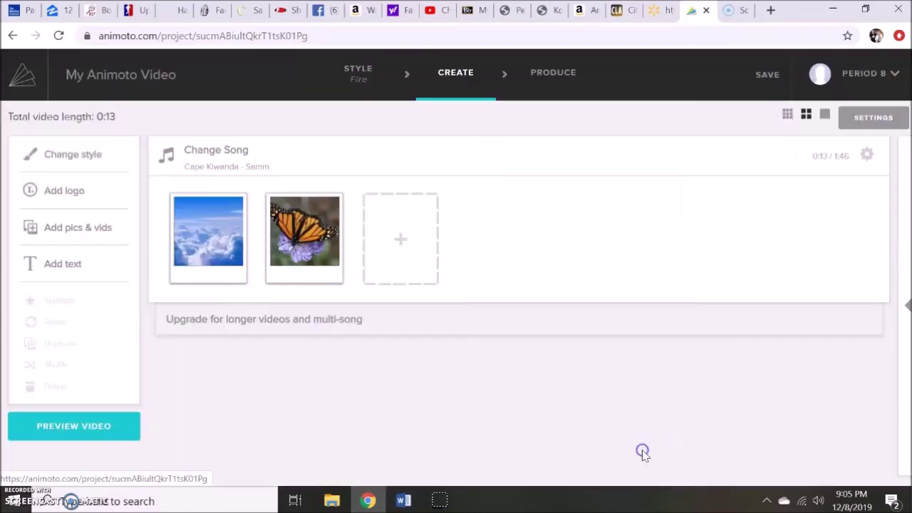
Add the white poodle photo from the Animals stock album after the butterfly.
{"action": "left_click", "coordinate": [397, 242]}
{"action": "left_click", "coordinate": [375, 318]}
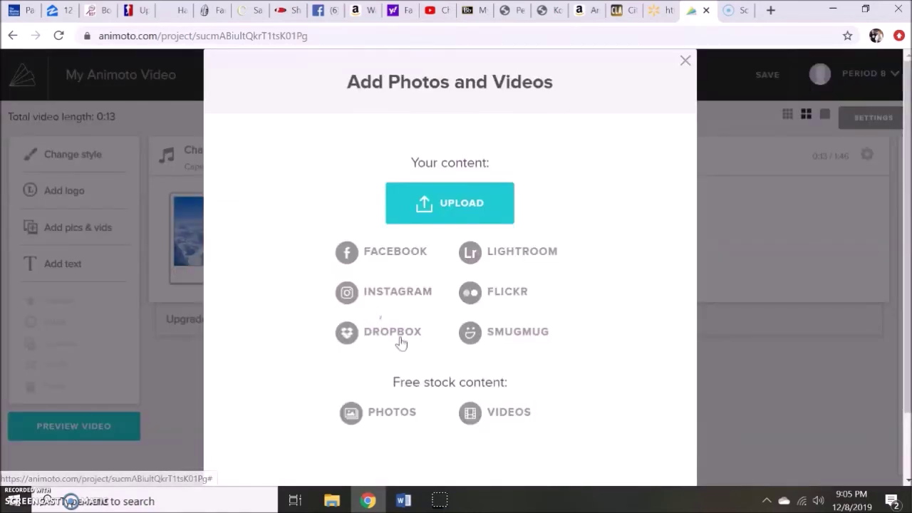
{"action": "left_click", "coordinate": [374, 412]}
{"action": "scroll", "coordinate": [520, 371], "scroll_direction": "down", "scroll_amount": 4}
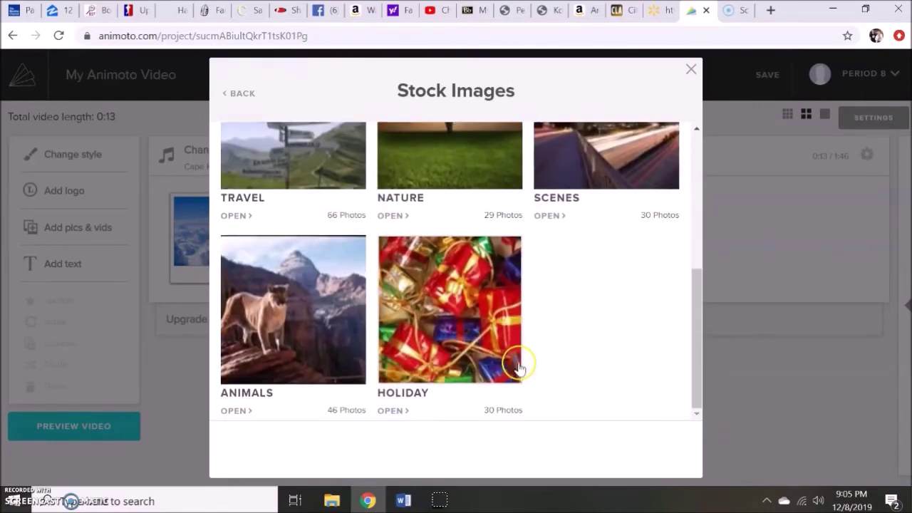
{"action": "left_click", "coordinate": [238, 412]}
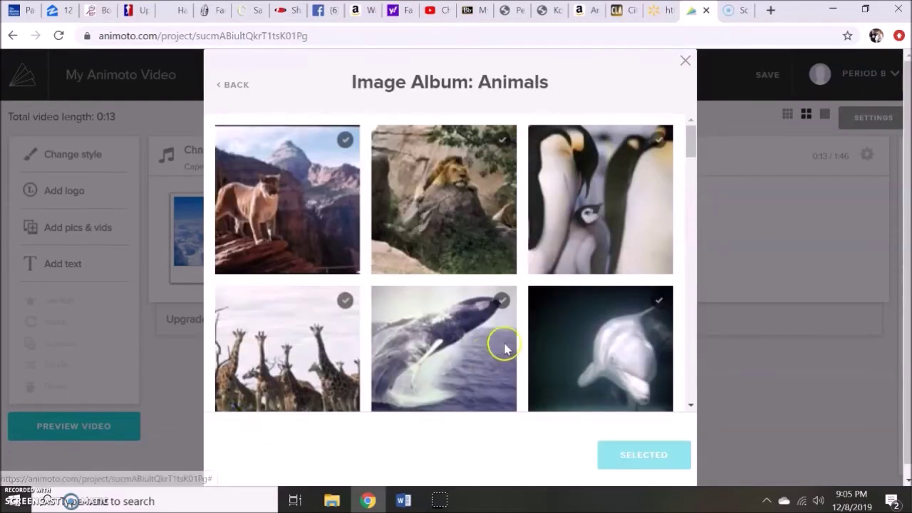
{"action": "scroll", "coordinate": [502, 346], "scroll_direction": "down", "scroll_amount": 4}
{"action": "scroll", "coordinate": [502, 347], "scroll_direction": "down", "scroll_amount": 5}
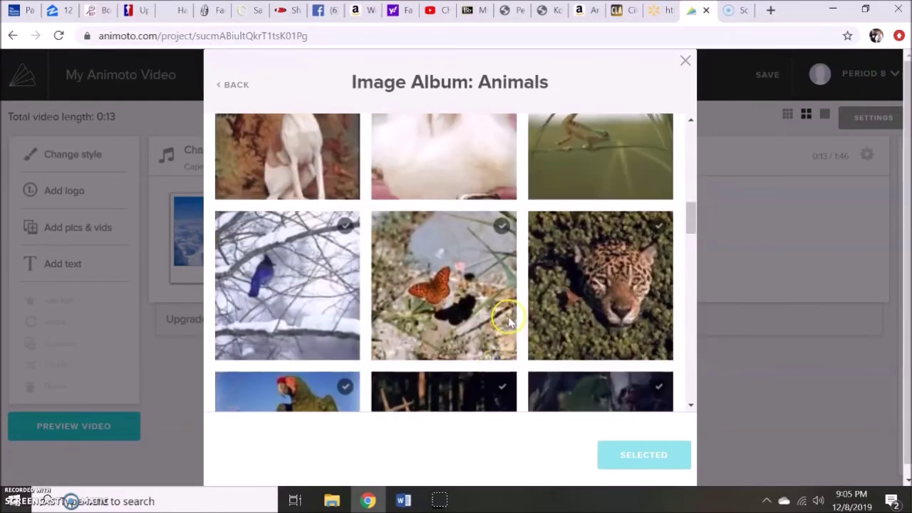
{"action": "scroll", "coordinate": [495, 376], "scroll_direction": "up", "scroll_amount": 2}
{"action": "left_click", "coordinate": [501, 208]}
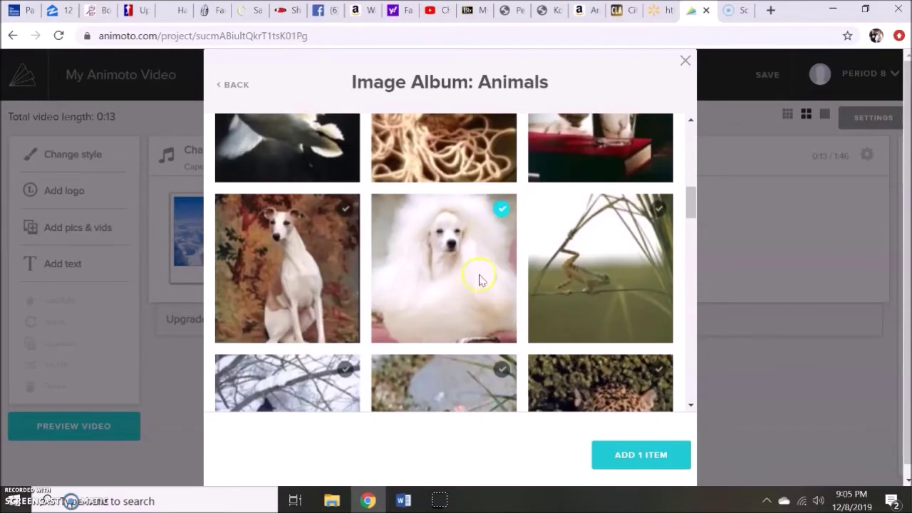
{"action": "left_click", "coordinate": [664, 454]}
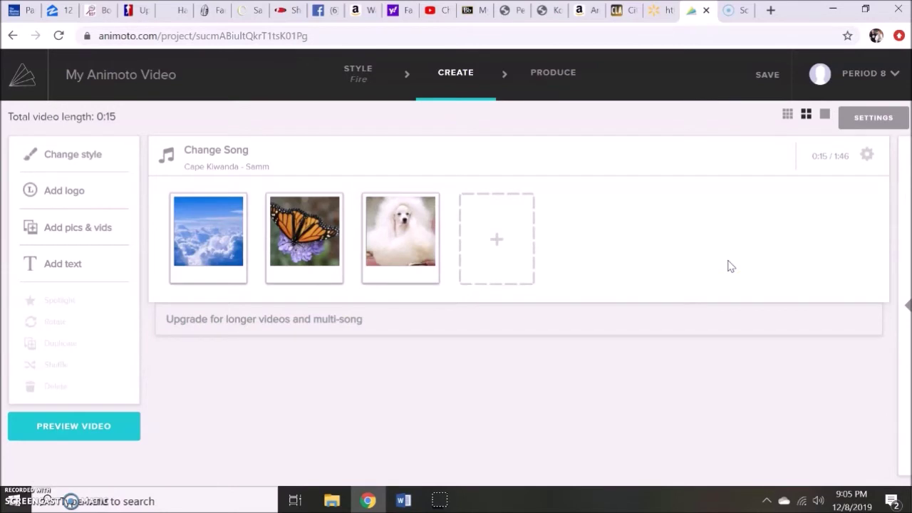
Caption the clouds photo 'Caption 1'.
{"action": "mouse_move", "coordinate": [239, 278]}
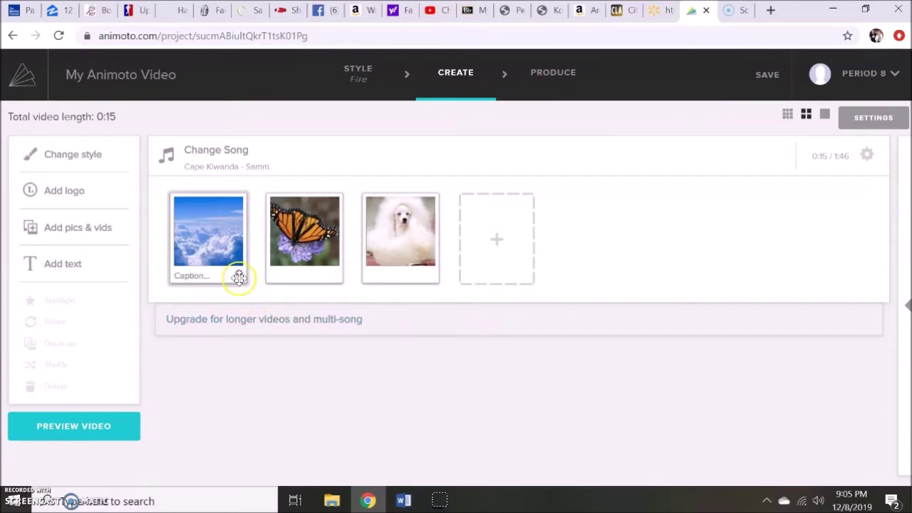
{"action": "left_click", "coordinate": [239, 276]}
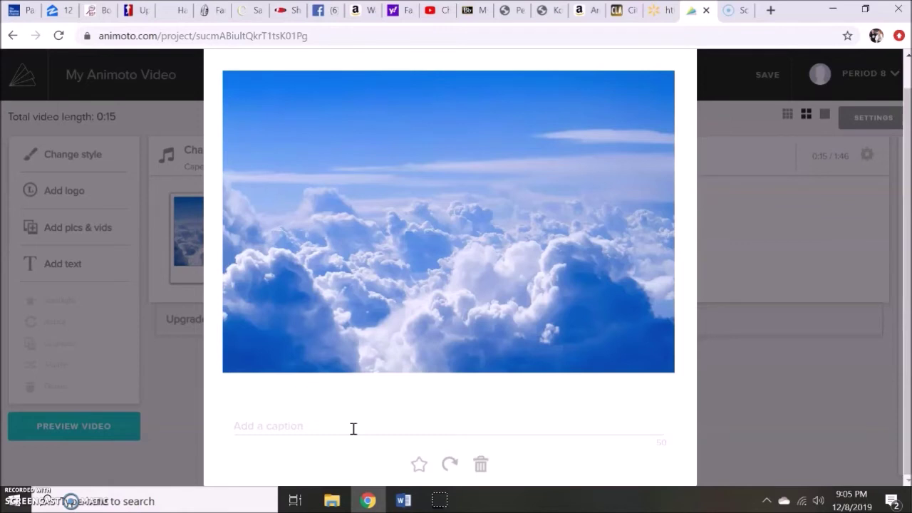
{"action": "left_click", "coordinate": [273, 425]}
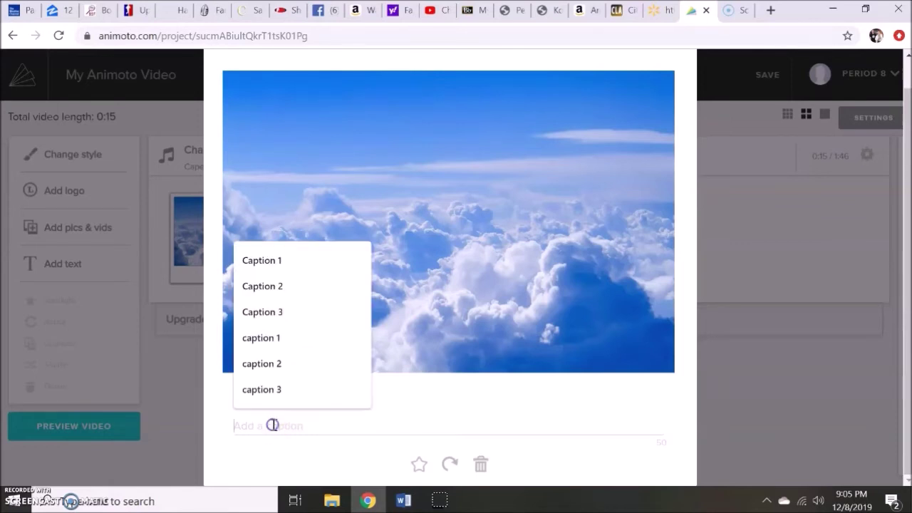
{"action": "type", "text": "C"}
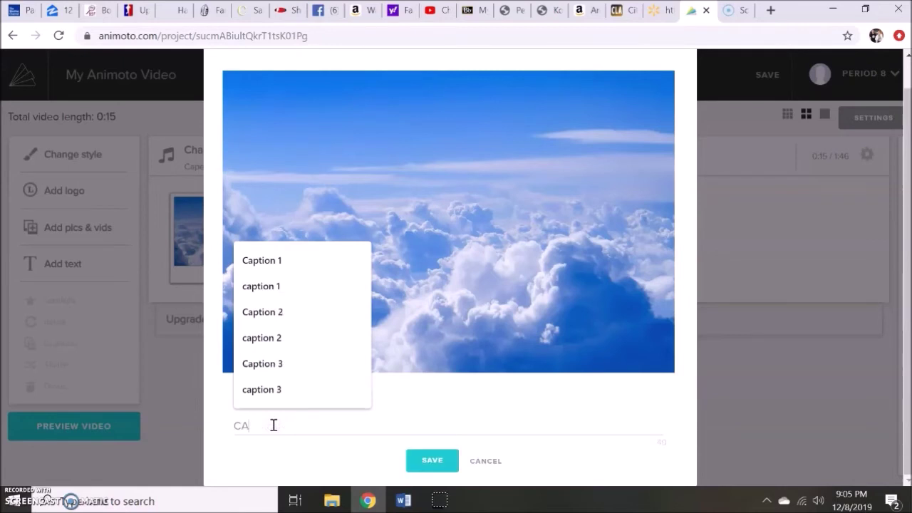
{"action": "type", "text": "aption 1"}
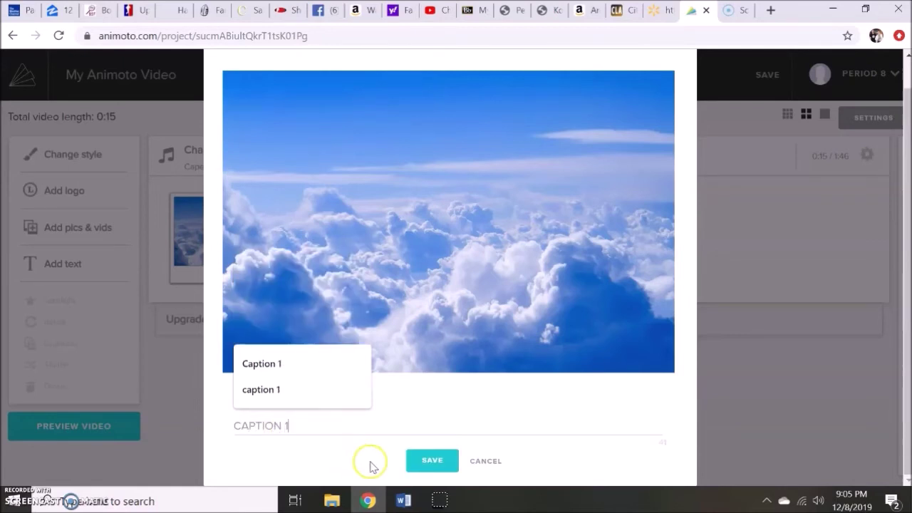
{"action": "left_click", "coordinate": [427, 460]}
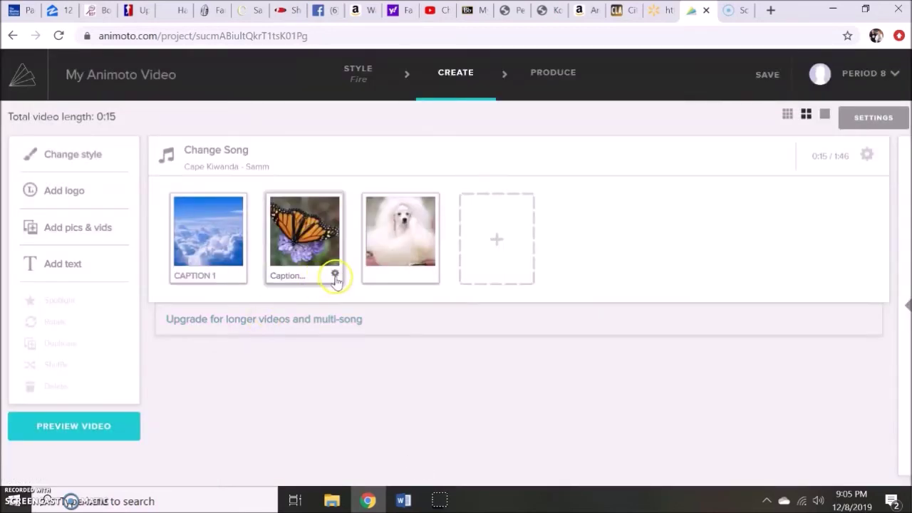
Caption the butterfly photo 'CAPTION 2'.
{"action": "left_click", "coordinate": [332, 277]}
{"action": "left_click", "coordinate": [333, 454]}
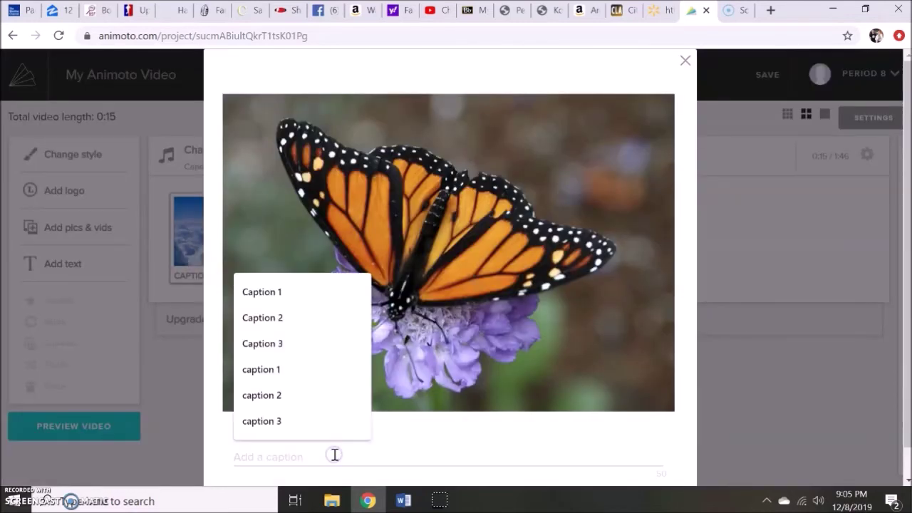
{"action": "type", "text": "CAPTION "}
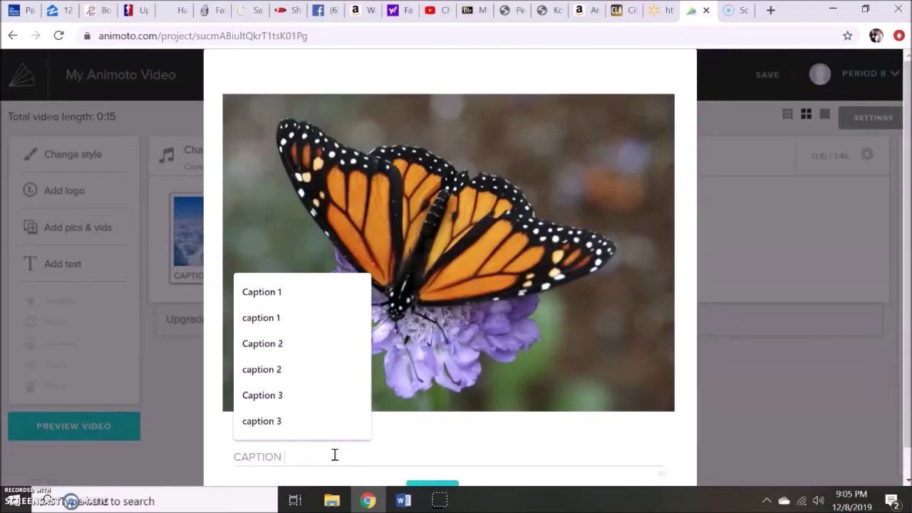
{"action": "type", "text": "2"}
{"action": "scroll", "coordinate": [383, 477], "scroll_direction": "down", "scroll_amount": 1}
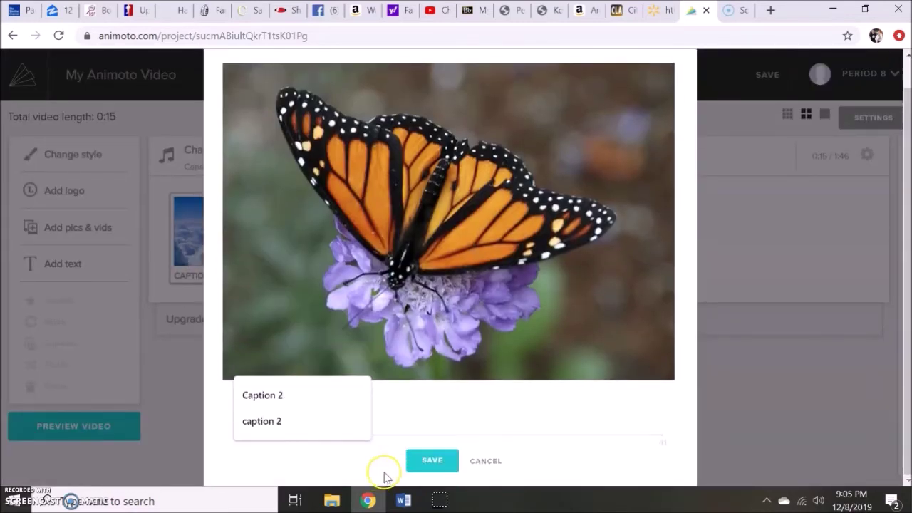
{"action": "left_click", "coordinate": [433, 461]}
Caption the poodle photo 'Caption 3'.
{"action": "mouse_move", "coordinate": [380, 281]}
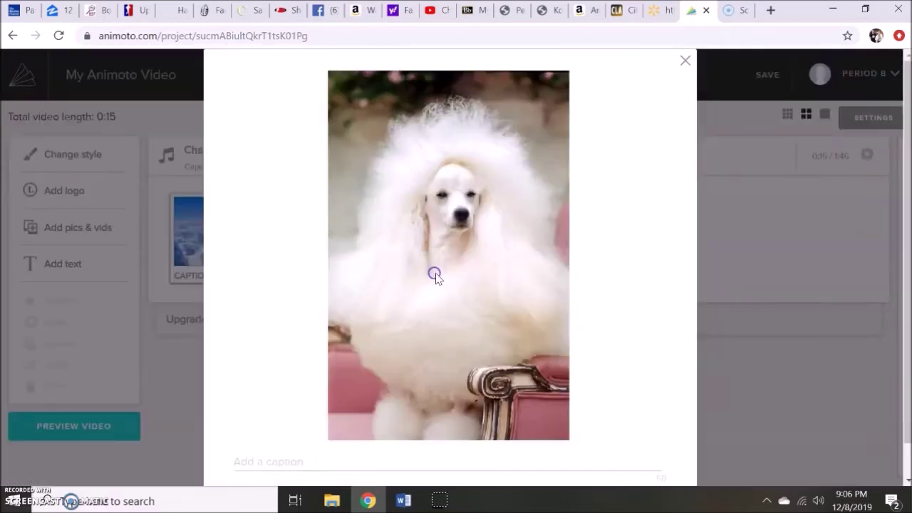
{"action": "left_click", "coordinate": [314, 460]}
{"action": "type", "text": "C"}
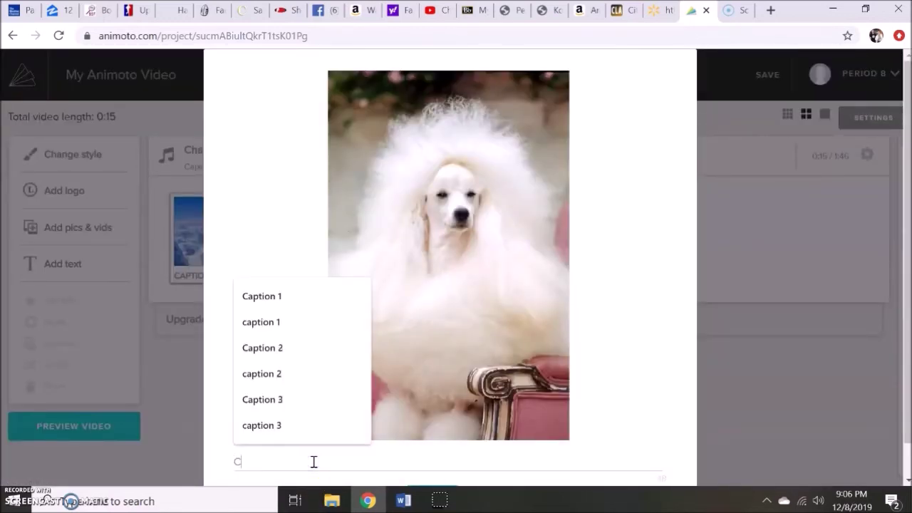
{"action": "type", "text": "aption 3"}
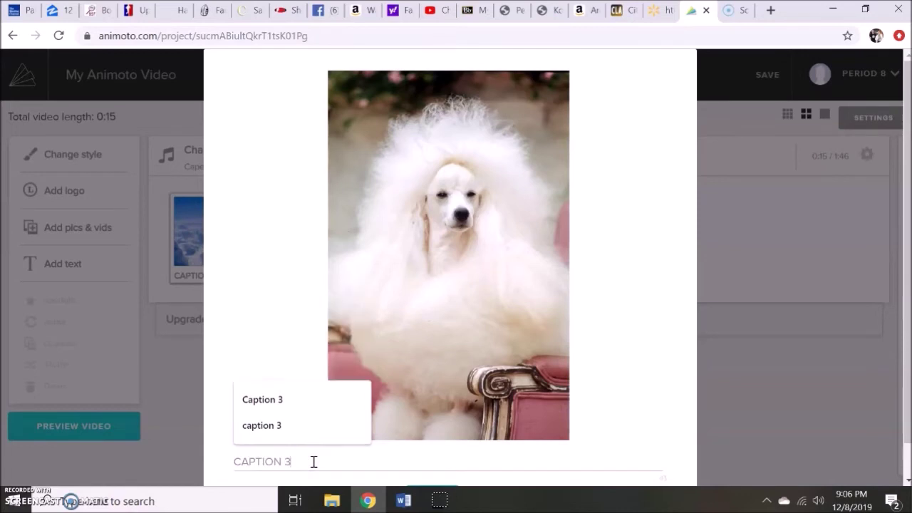
{"action": "scroll", "coordinate": [299, 458], "scroll_direction": "down", "scroll_amount": 1}
{"action": "left_click", "coordinate": [432, 462]}
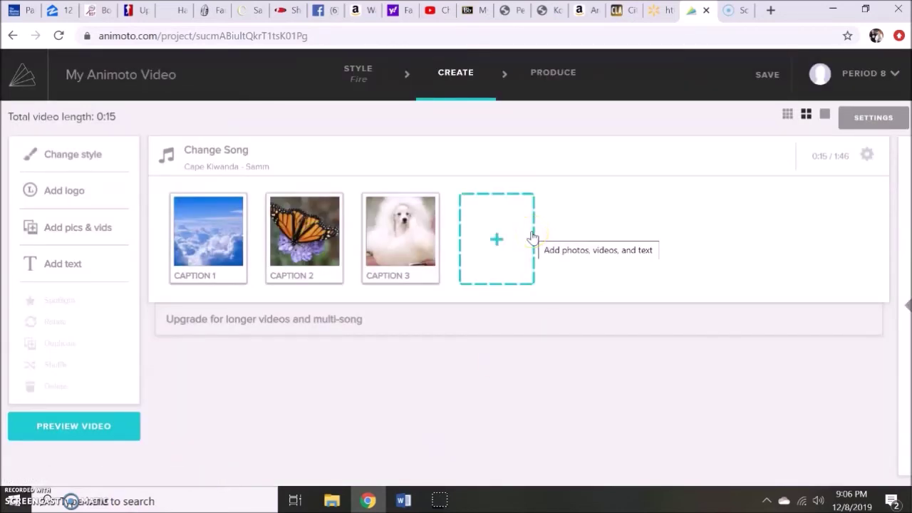
Append a text slide titled 'CAPTION 4', bringing the video to 0:18.
{"action": "left_click", "coordinate": [497, 240]}
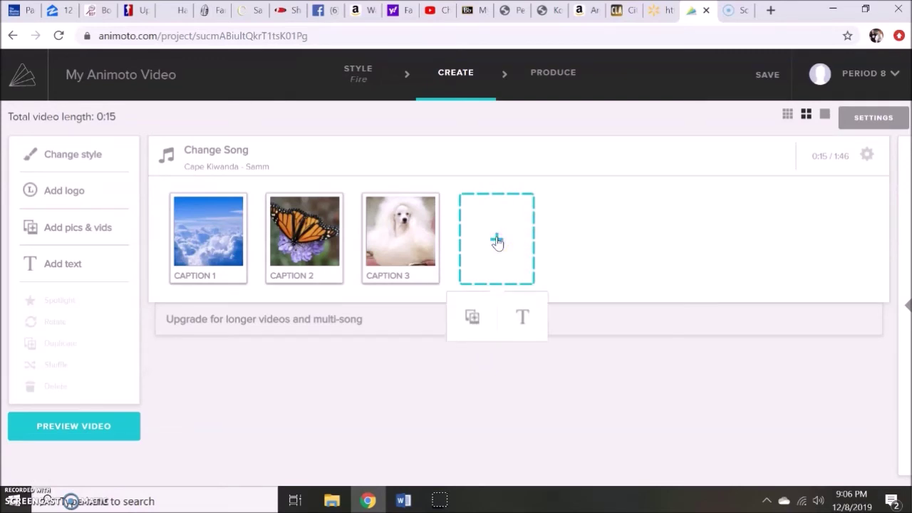
{"action": "left_click", "coordinate": [523, 317]}
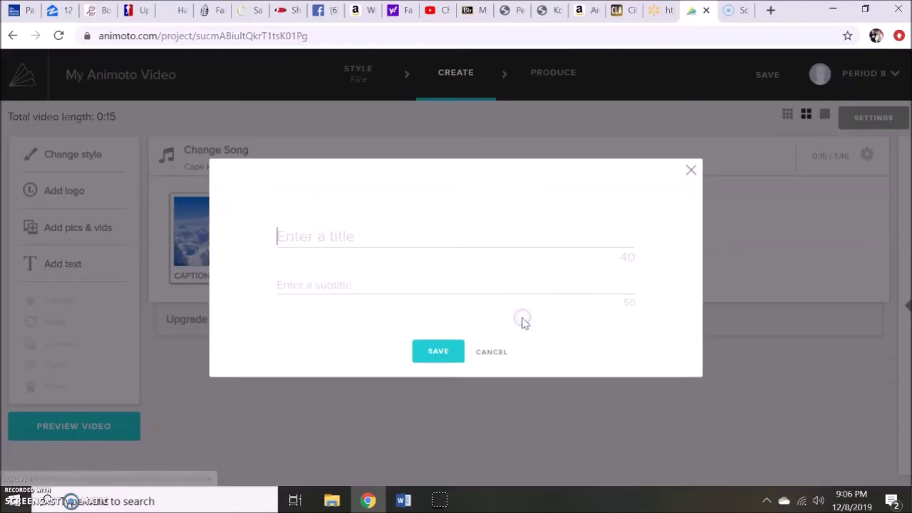
{"action": "type", "text": "CAPTION"}
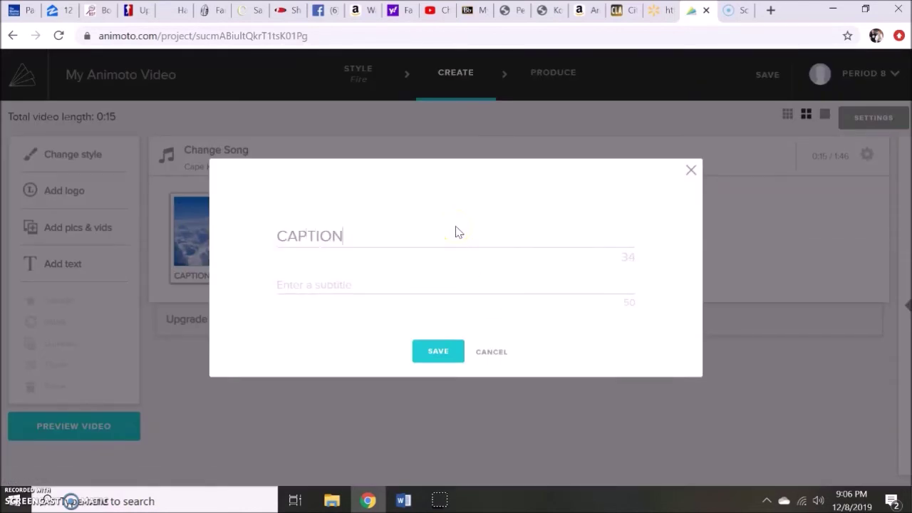
{"action": "type", "text": " 4"}
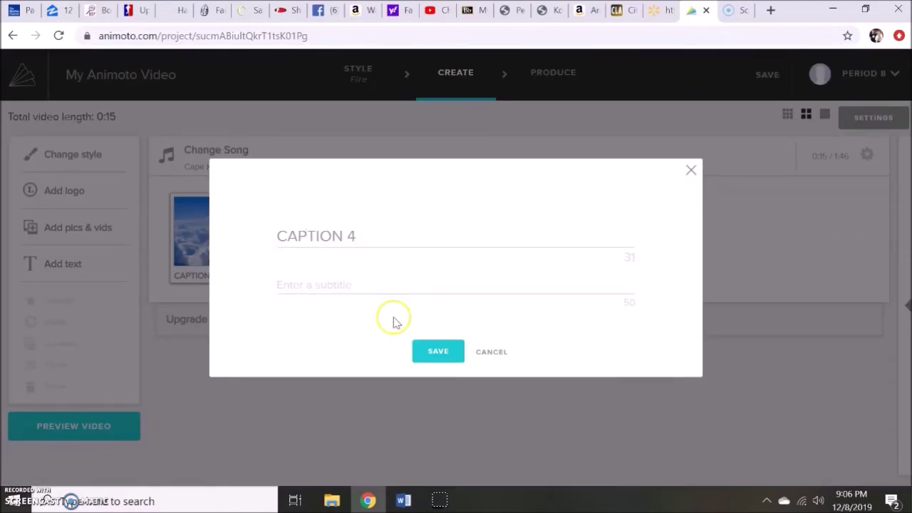
{"action": "left_click", "coordinate": [440, 353]}
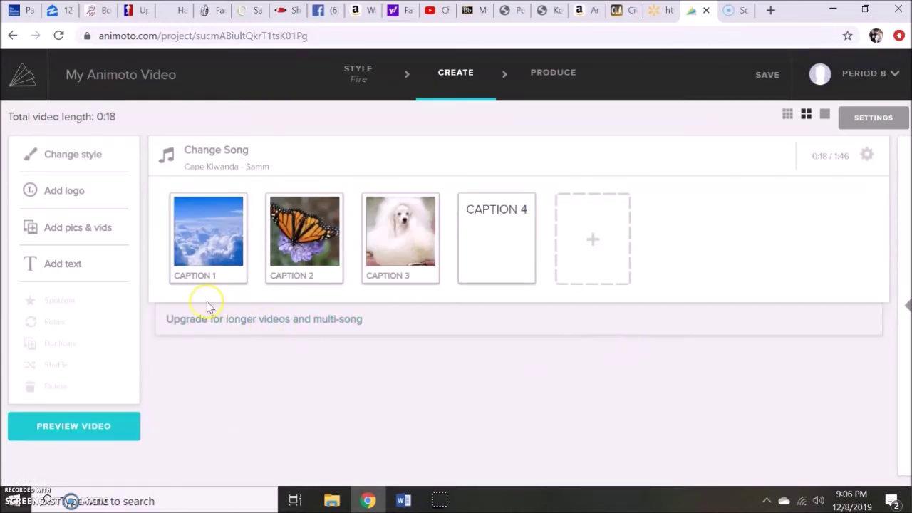
Open the full music library from the song options and browse it.
{"action": "left_click", "coordinate": [166, 161]}
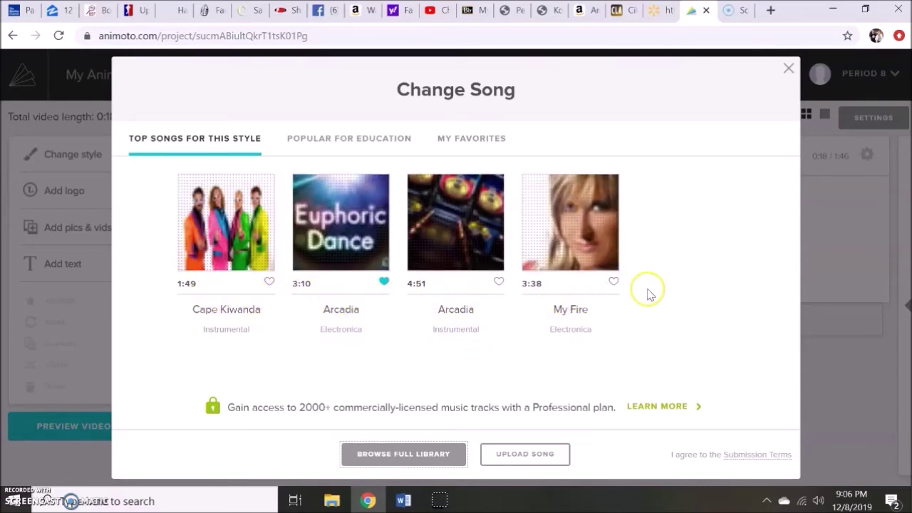
{"action": "left_click", "coordinate": [410, 456]}
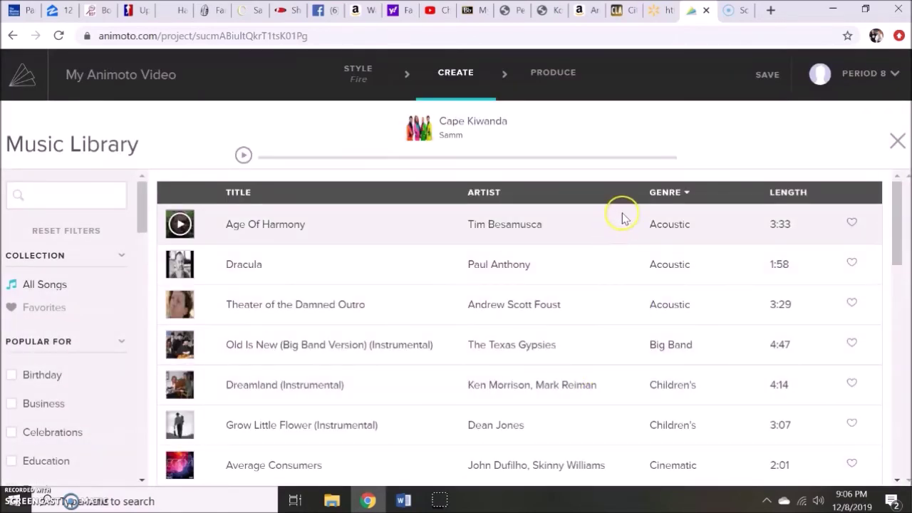
{"action": "scroll", "coordinate": [632, 316], "scroll_direction": "down", "scroll_amount": 4}
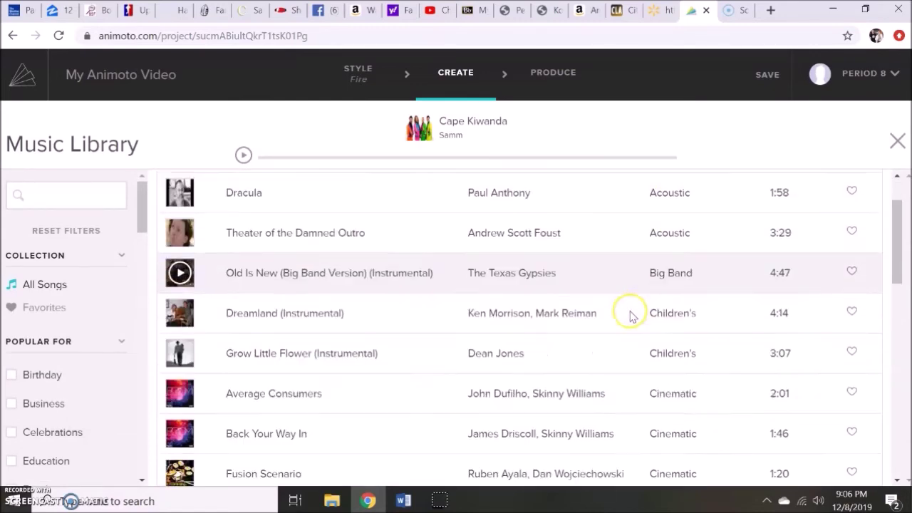
{"action": "scroll", "coordinate": [632, 316], "scroll_direction": "down", "scroll_amount": 10}
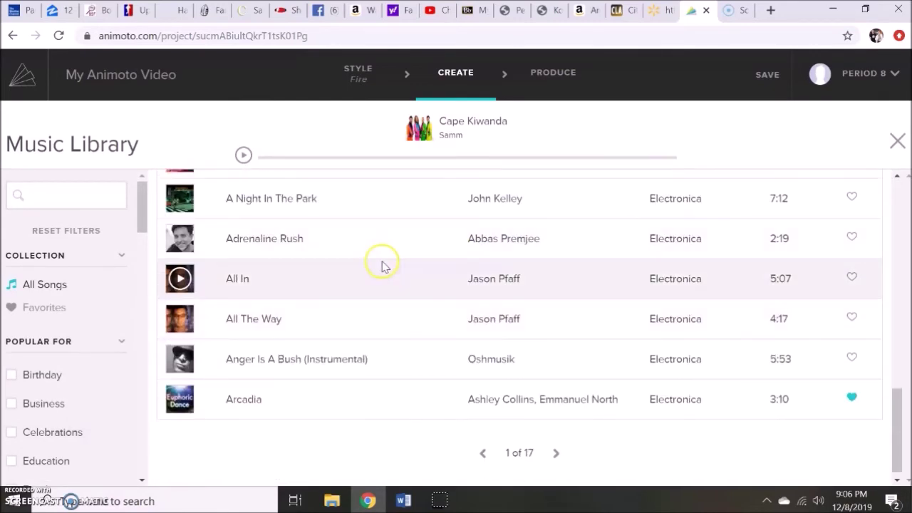
{"action": "scroll", "coordinate": [43, 371], "scroll_direction": "down", "scroll_amount": 6}
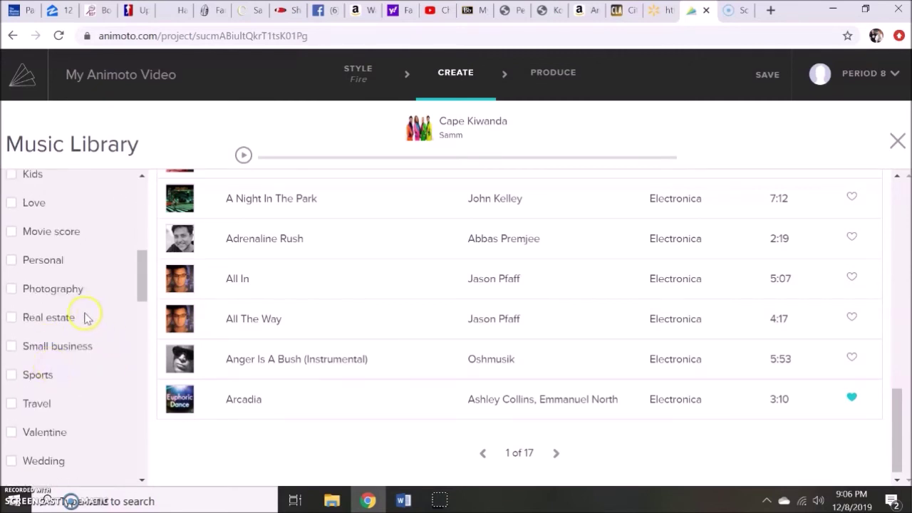
{"action": "scroll", "coordinate": [84, 318], "scroll_direction": "down", "scroll_amount": 4}
{"action": "scroll", "coordinate": [84, 321], "scroll_direction": "up", "scroll_amount": 7}
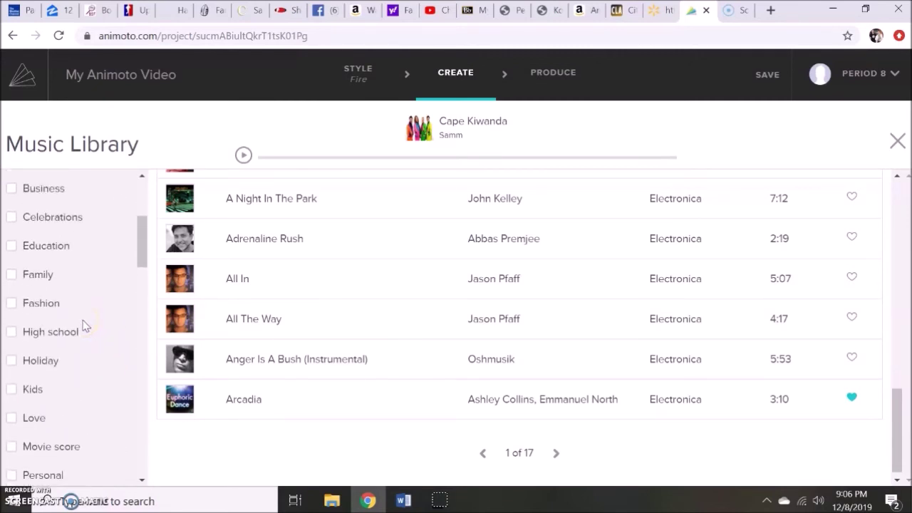
{"action": "scroll", "coordinate": [64, 343], "scroll_direction": "down", "scroll_amount": 2}
Filter songs by Love and Calm, audition Hawaii Aloha, and select it.
{"action": "left_click", "coordinate": [12, 275]}
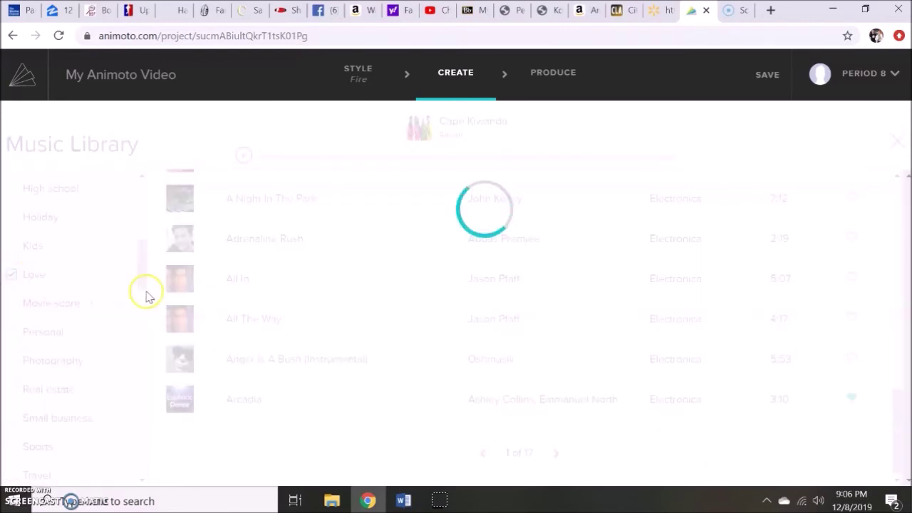
{"action": "scroll", "coordinate": [117, 303], "scroll_direction": "down", "scroll_amount": 2}
{"action": "scroll", "coordinate": [113, 331], "scroll_direction": "down", "scroll_amount": 5}
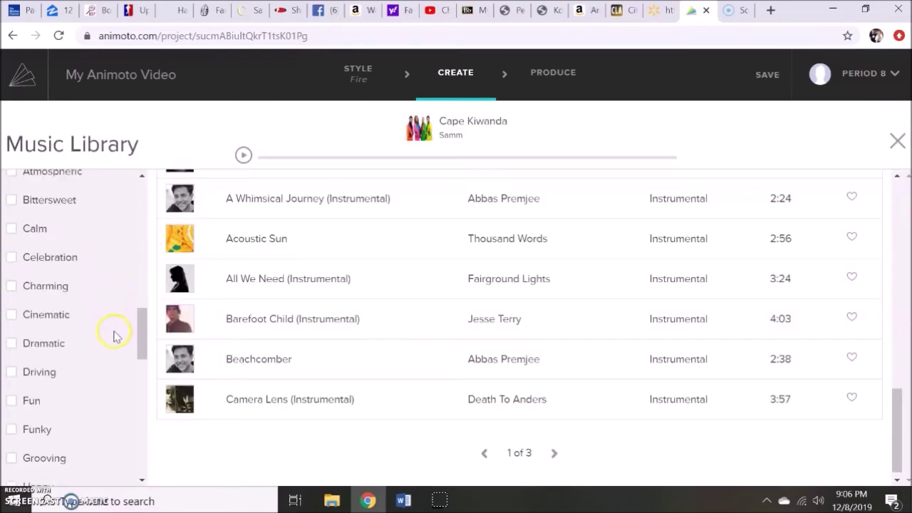
{"action": "scroll", "coordinate": [91, 265], "scroll_direction": "up", "scroll_amount": 2}
{"action": "scroll", "coordinate": [41, 318], "scroll_direction": "down", "scroll_amount": 2}
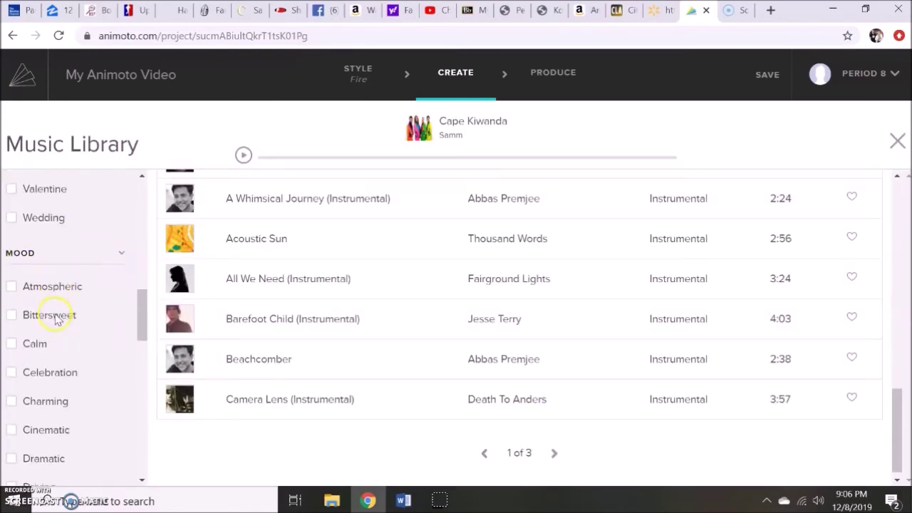
{"action": "left_click", "coordinate": [11, 302]}
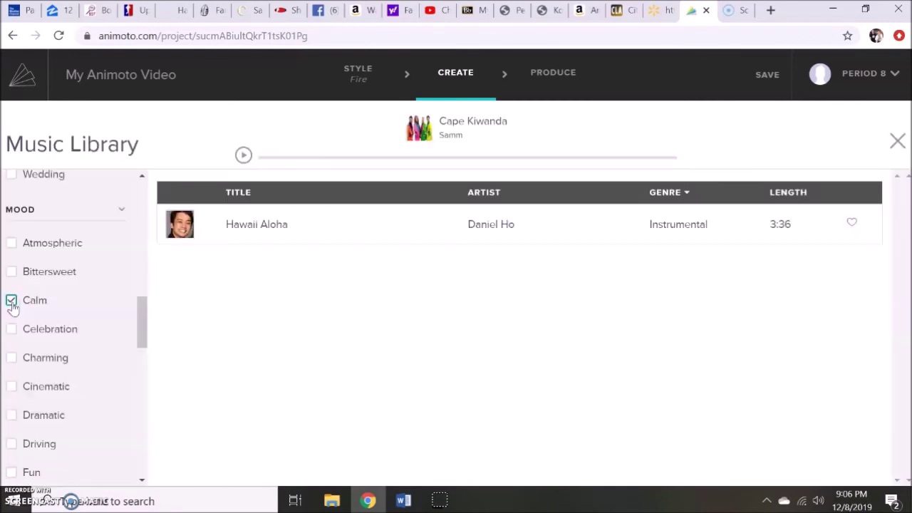
{"action": "left_click", "coordinate": [181, 227]}
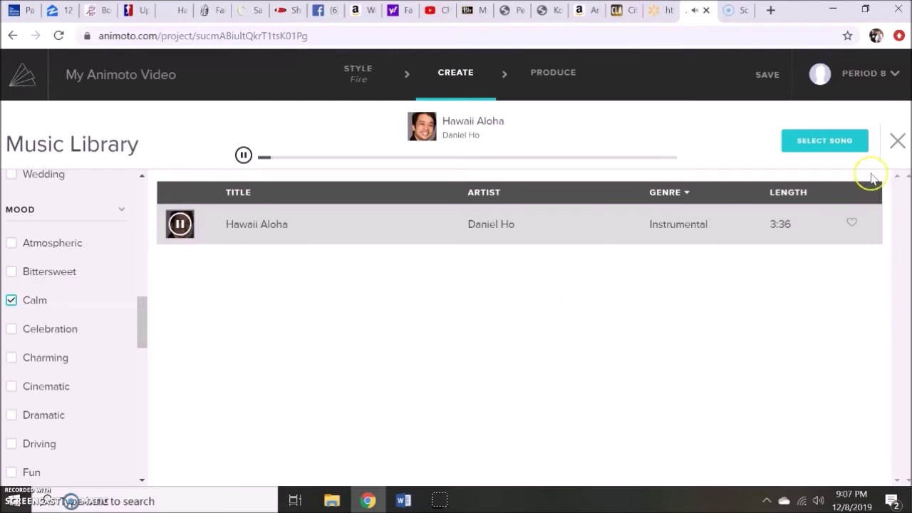
{"action": "left_click", "coordinate": [831, 139]}
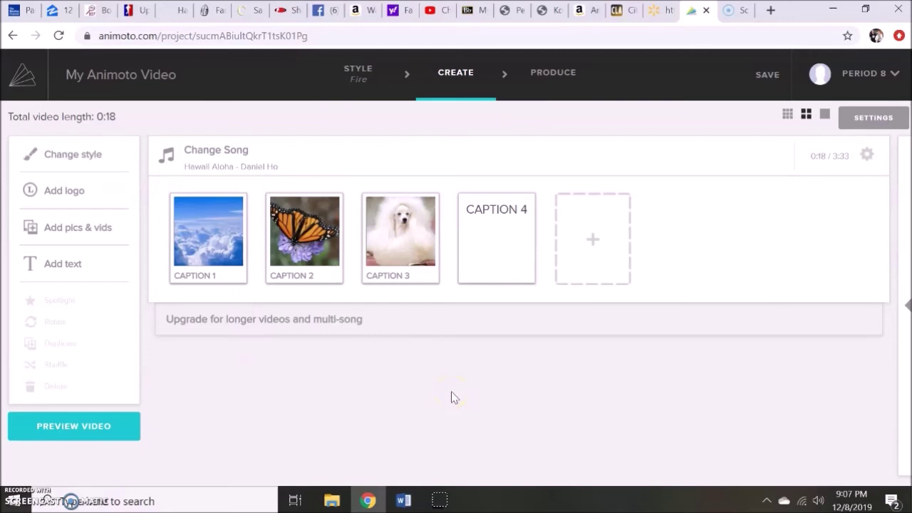
Generate and watch the 00:22 preview, then return to the storyboard.
{"action": "left_click", "coordinate": [82, 426]}
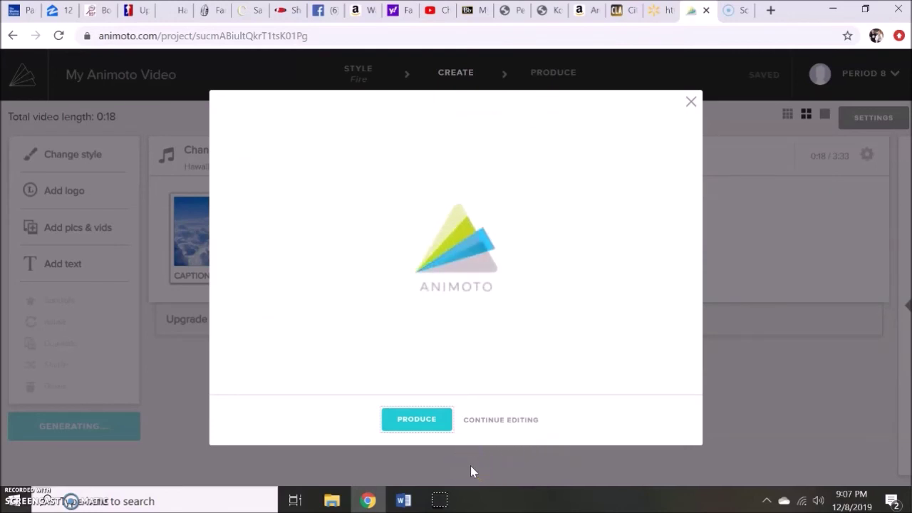
{"action": "left_click", "coordinate": [401, 421]}
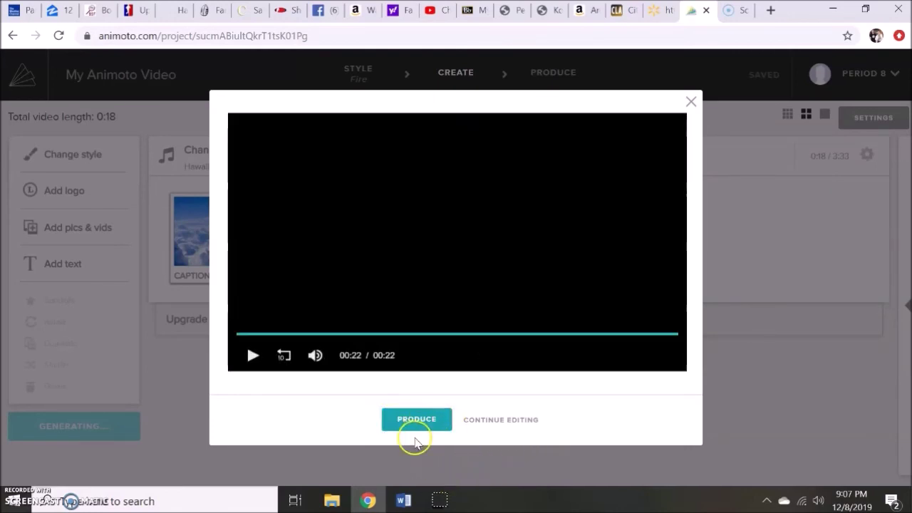
{"action": "left_click", "coordinate": [505, 421]}
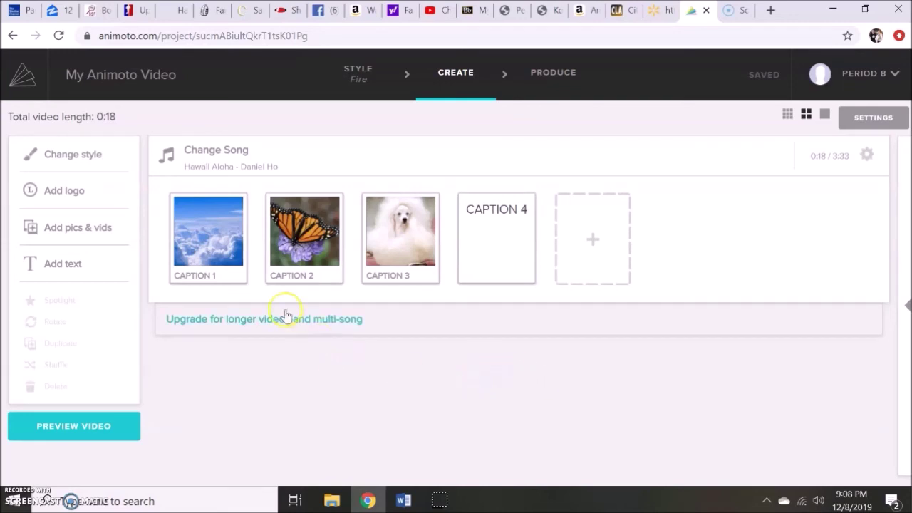
Drag the CAPTION 2 butterfly tile to just right of the CAPTION 3 poodle tile.
{"action": "left_click_drag", "start_coordinate": [301, 231], "coordinate": [390, 240]}
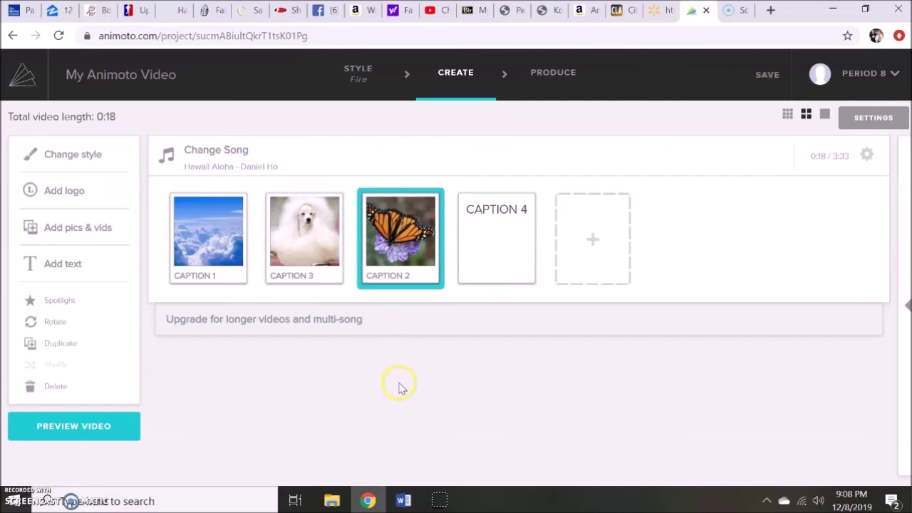